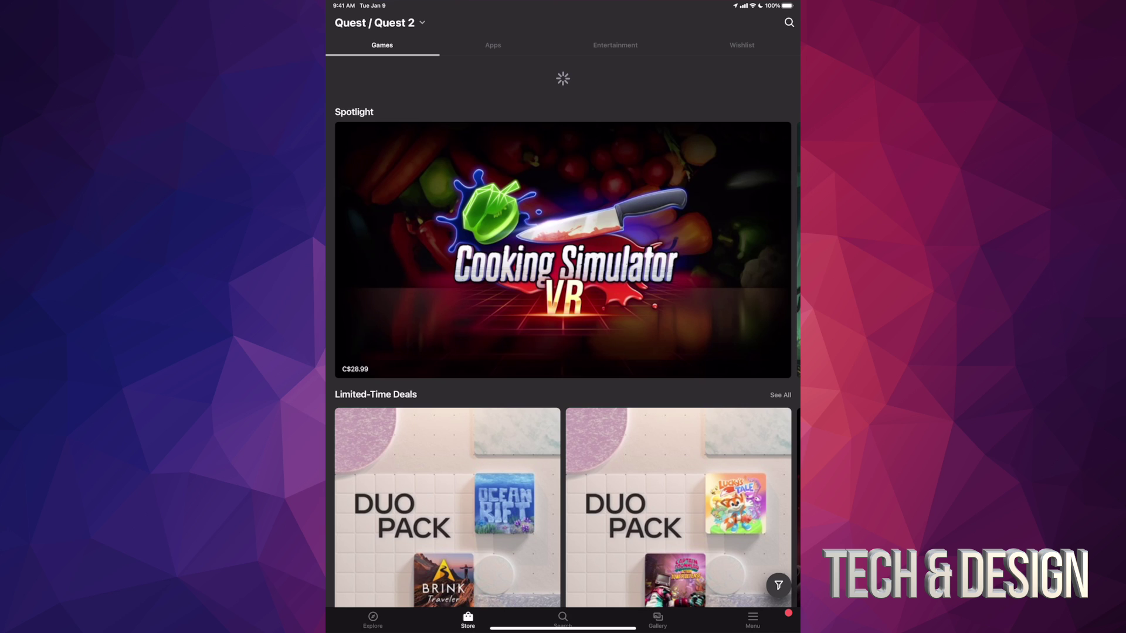
# Search the store for 'free' and show all matching app results.
pyautogui.click(789, 22)
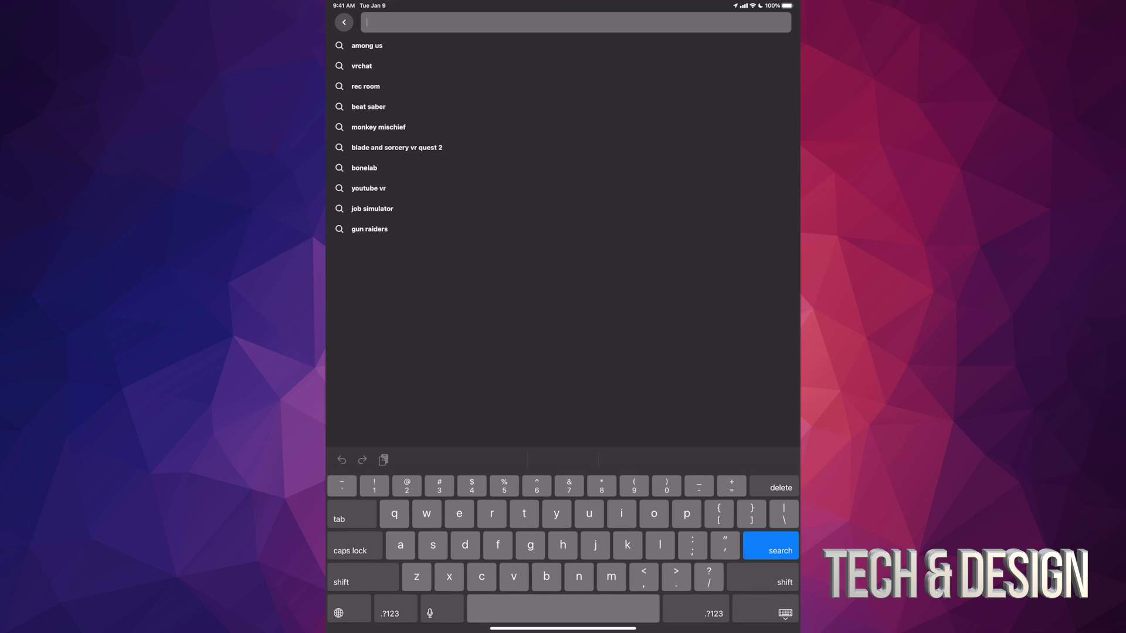
pyautogui.write('free')
pyautogui.press('Return')
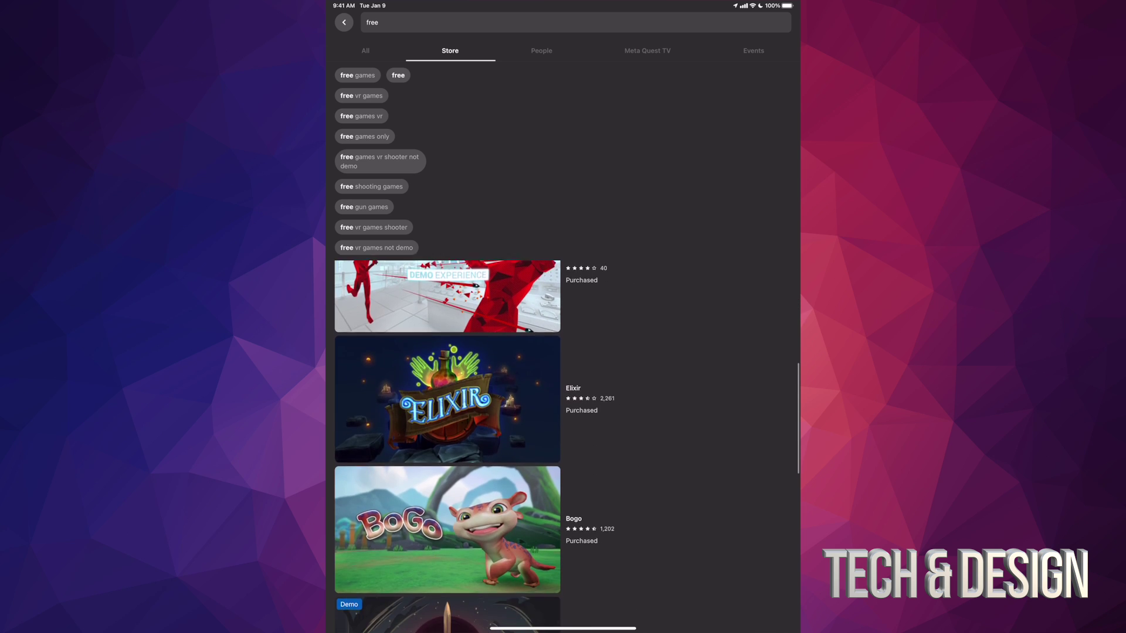
pyautogui.scroll(-4, 563, 440)
pyautogui.click(563, 334)
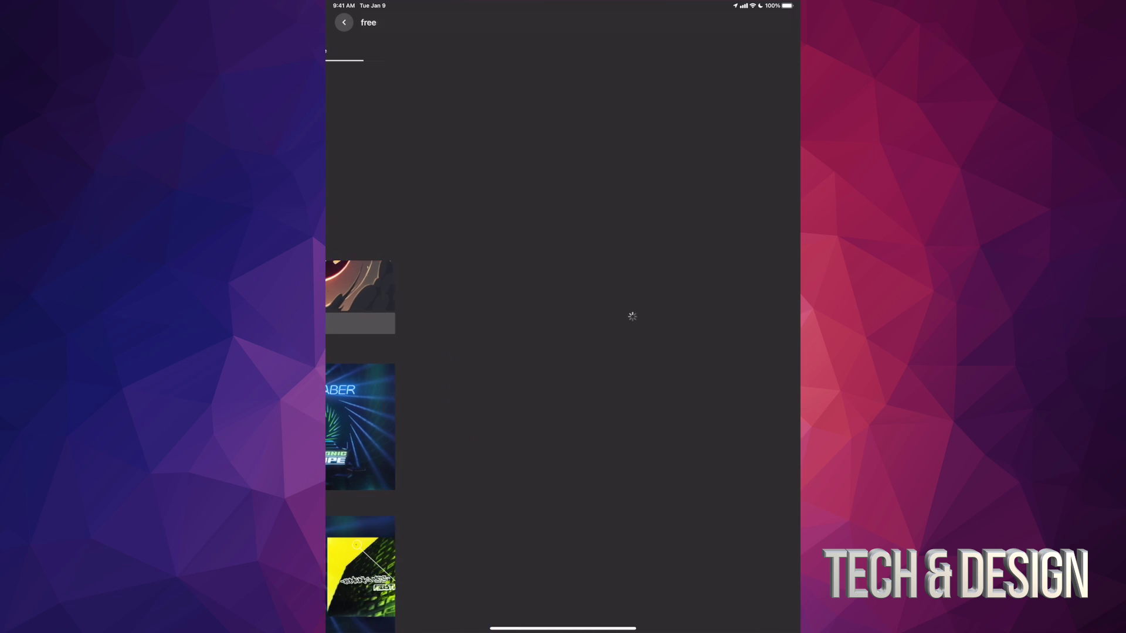
pyautogui.scroll(-8, 563, 352)
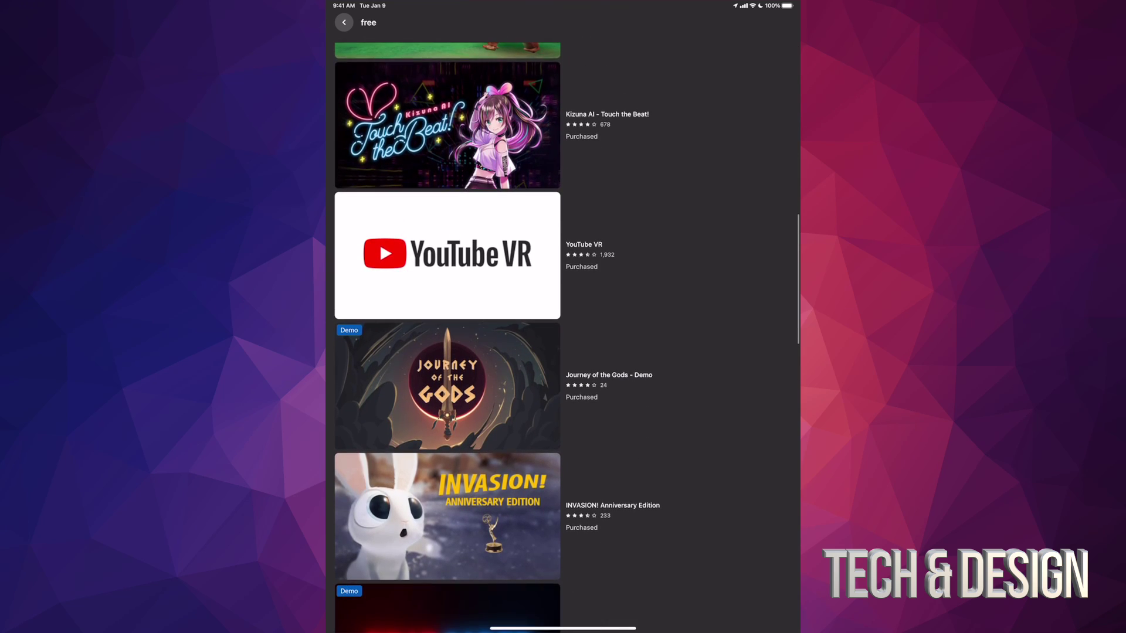
pyautogui.scroll(-2, 564, 351)
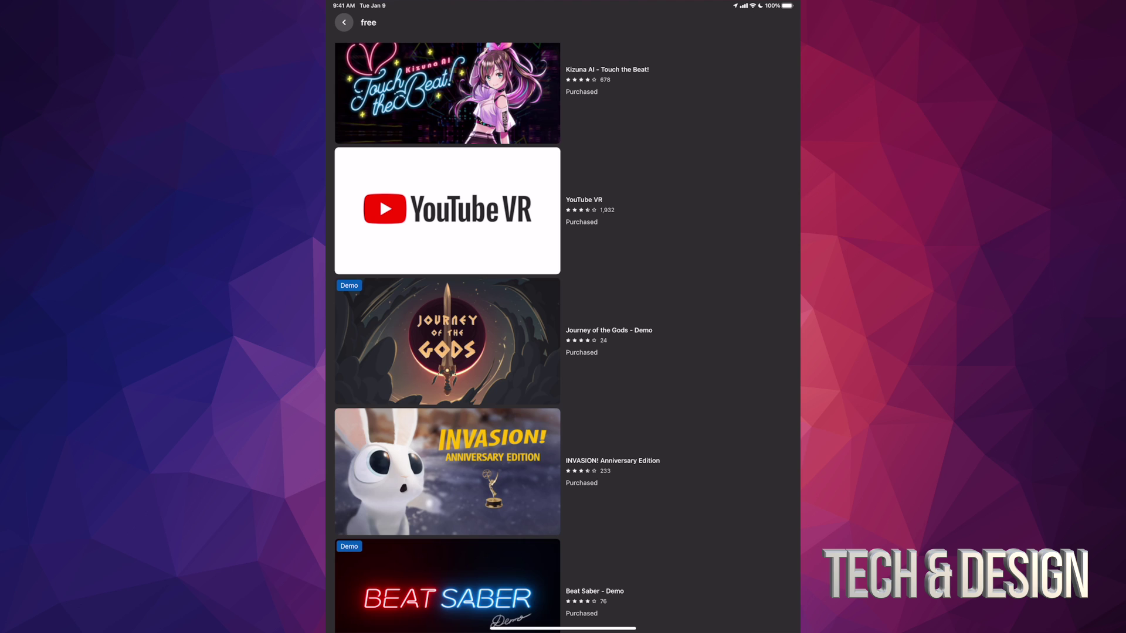
pyautogui.scroll(-5, 562, 334)
pyautogui.scroll(-5, 562, 334)
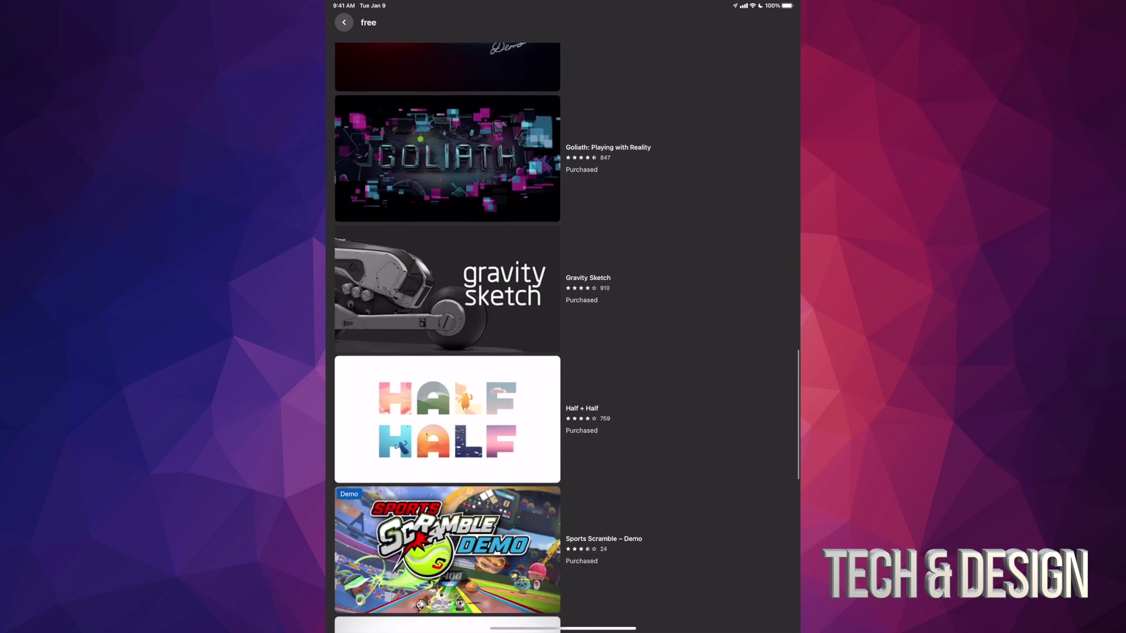
pyautogui.scroll(-5, 563, 334)
pyautogui.scroll(-5, 563, 334)
pyautogui.scroll(-3, 563, 334)
pyautogui.scroll(-2, 563, 334)
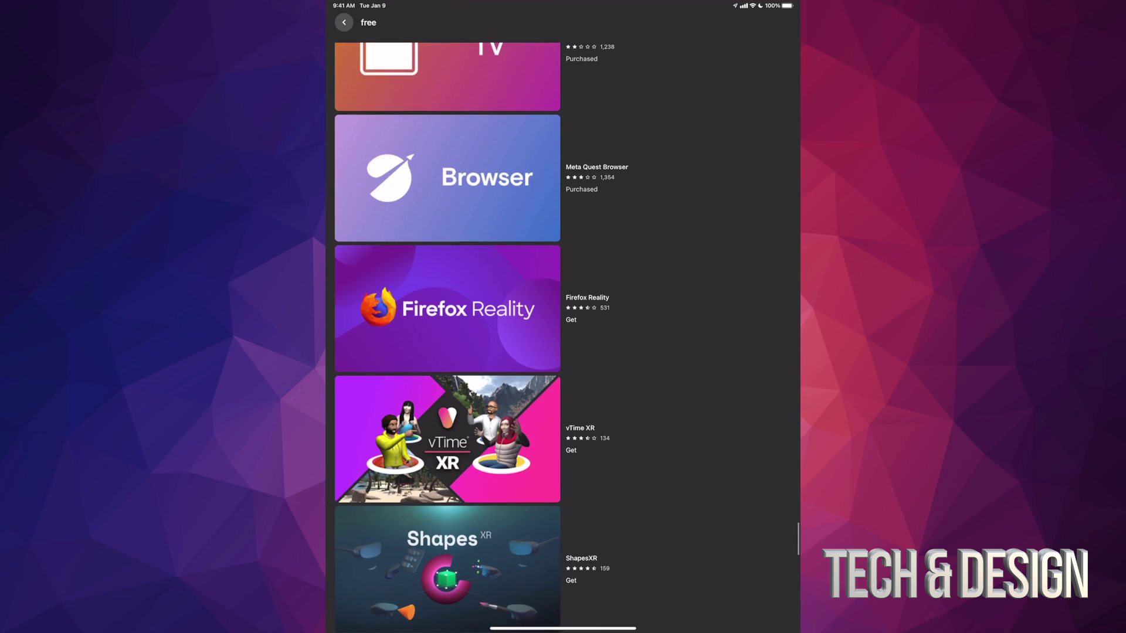
pyautogui.scroll(-2, 563, 334)
pyautogui.scroll(-3, 563, 334)
pyautogui.scroll(-2, 563, 334)
pyautogui.scroll(-1, 563, 334)
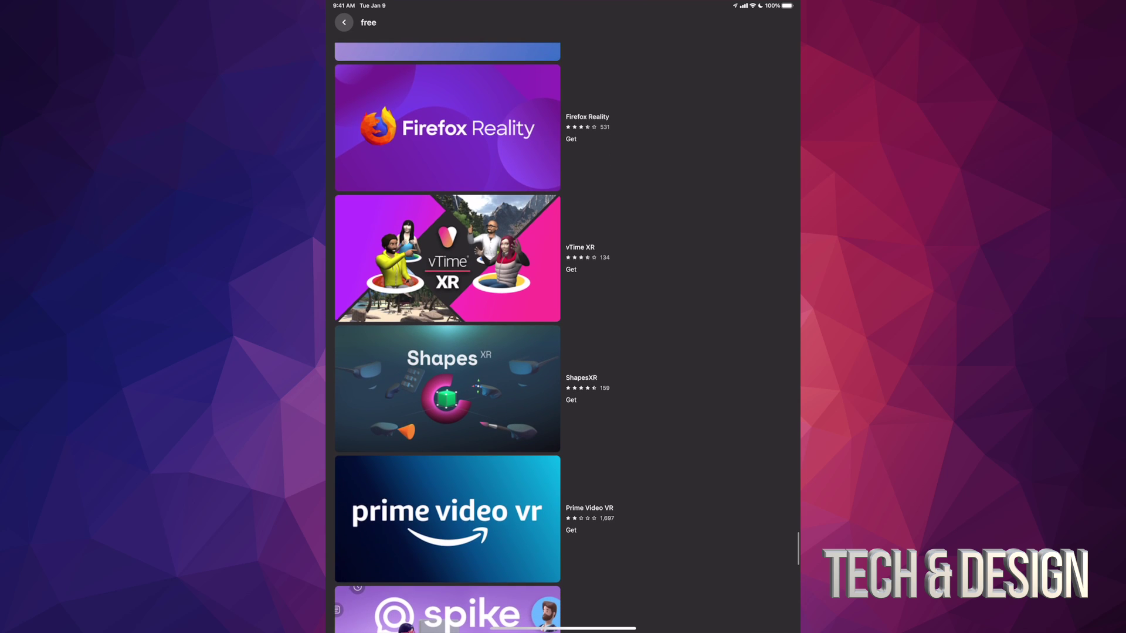
# Get Firefox Reality, queue its install on the Oculus Quest 2, and return to the results.
pyautogui.click(563, 127)
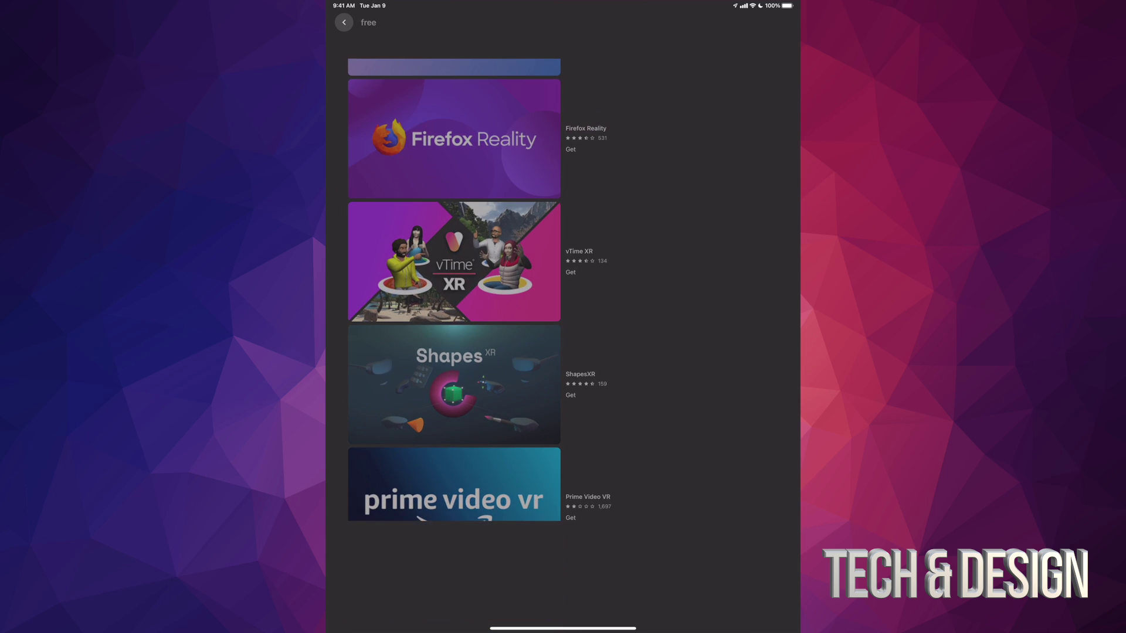
pyautogui.click(551, 617)
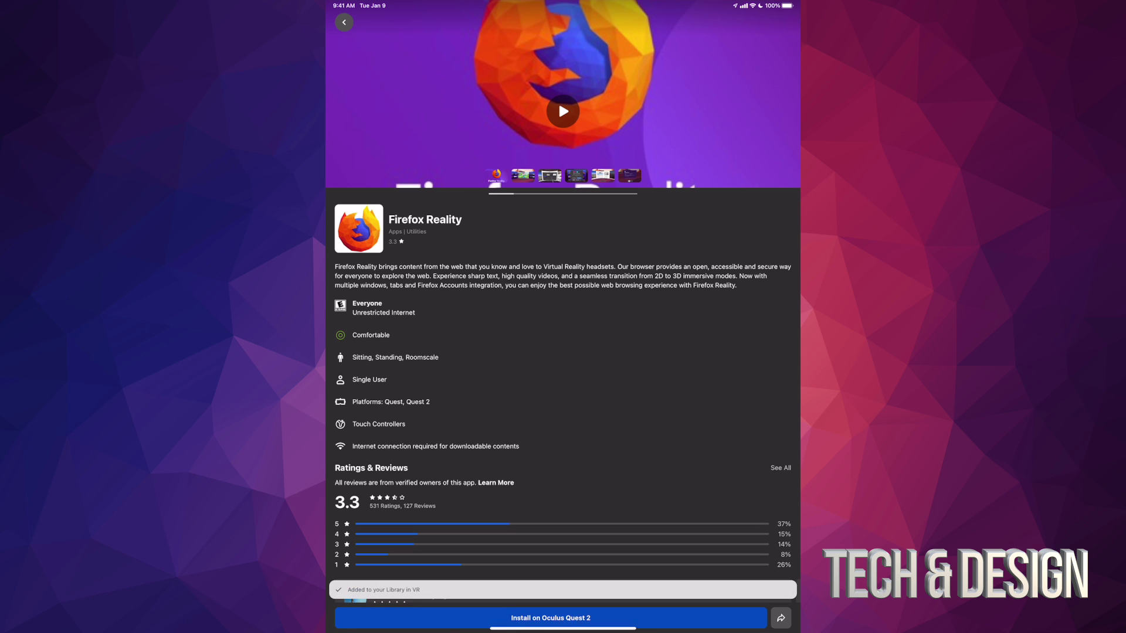
pyautogui.click(551, 618)
pyautogui.click(563, 333)
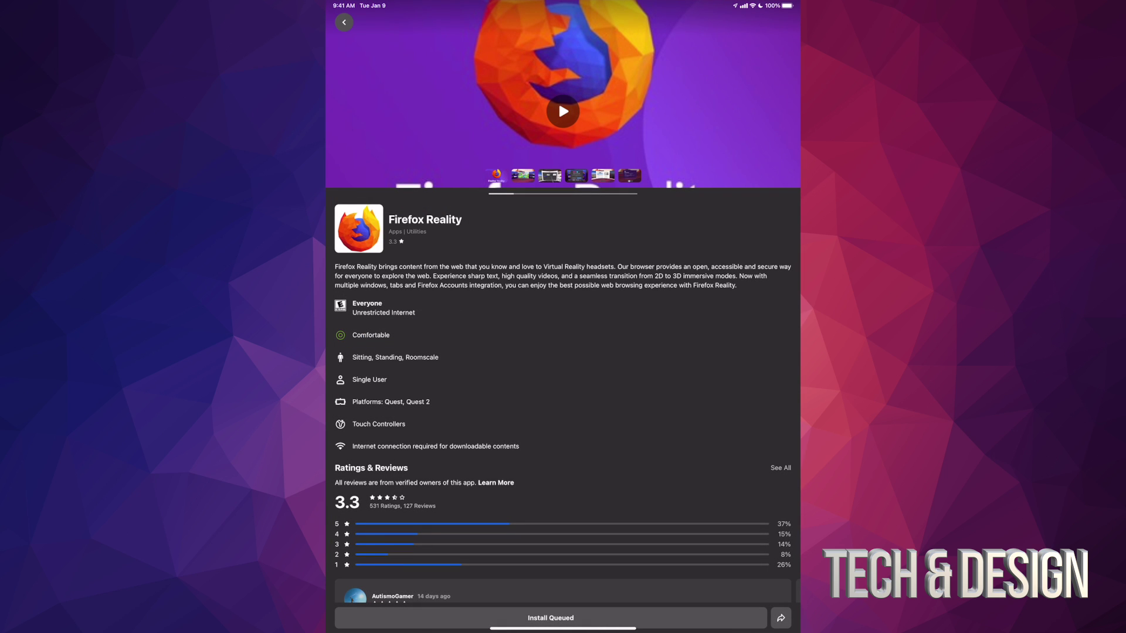
pyautogui.click(344, 22)
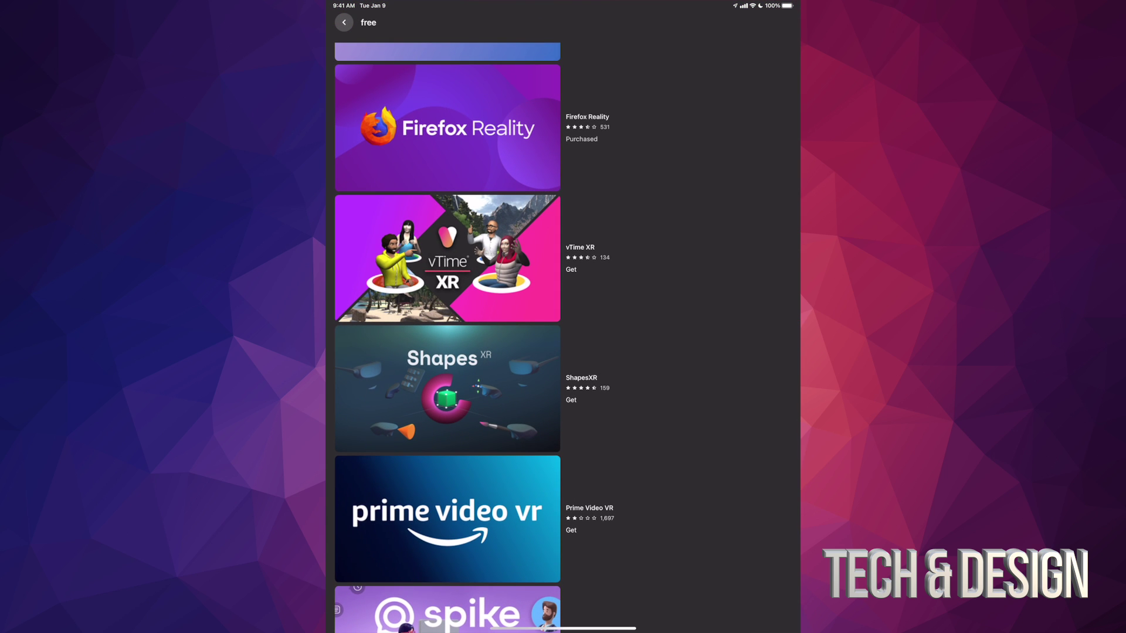
# Get vTime XR for free and return to the 'free' results.
pyautogui.click(447, 257)
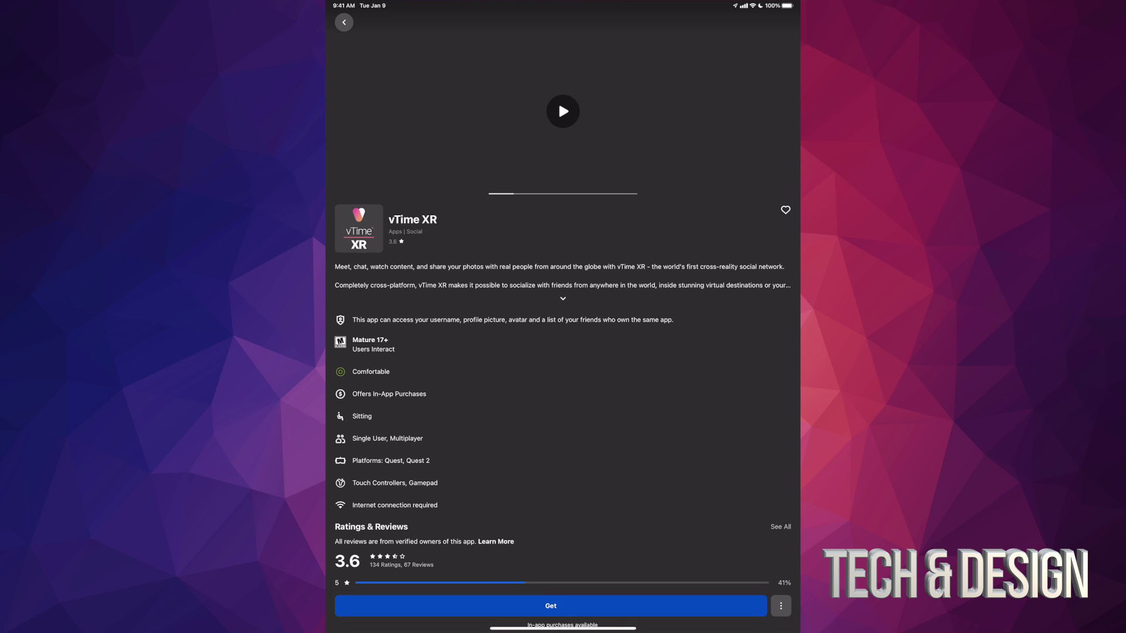
pyautogui.click(550, 605)
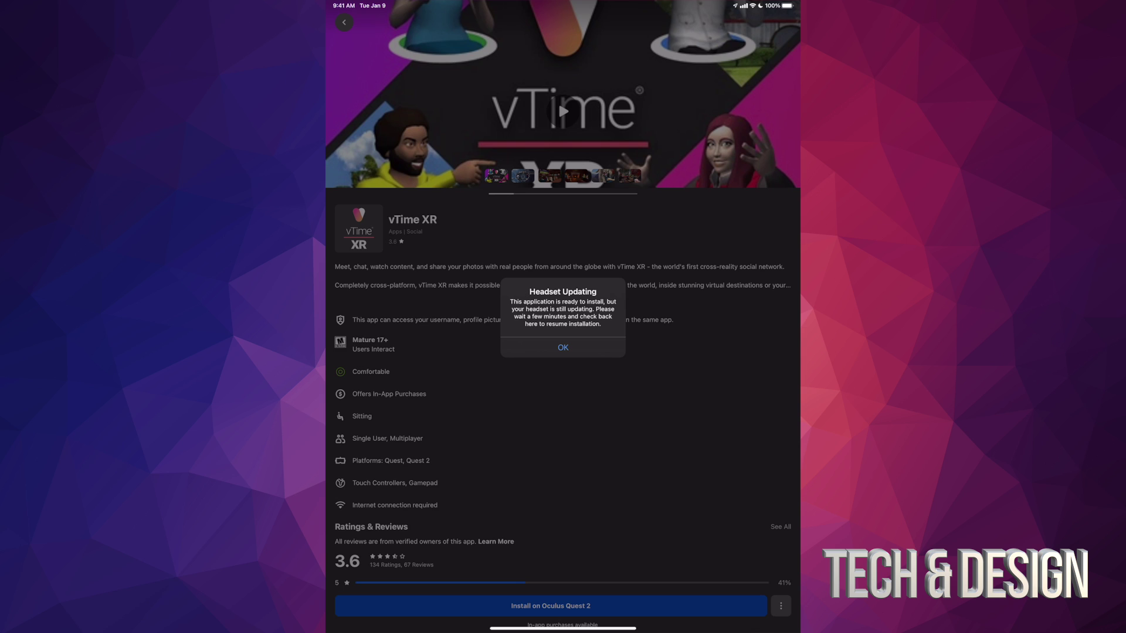
pyautogui.click(563, 348)
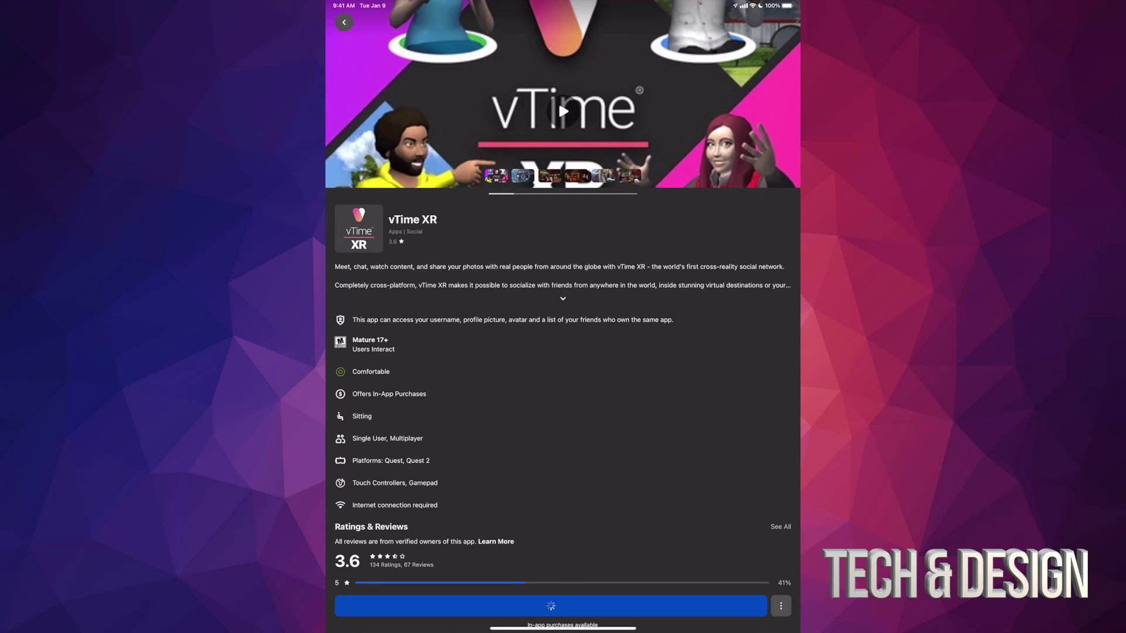
pyautogui.click(344, 22)
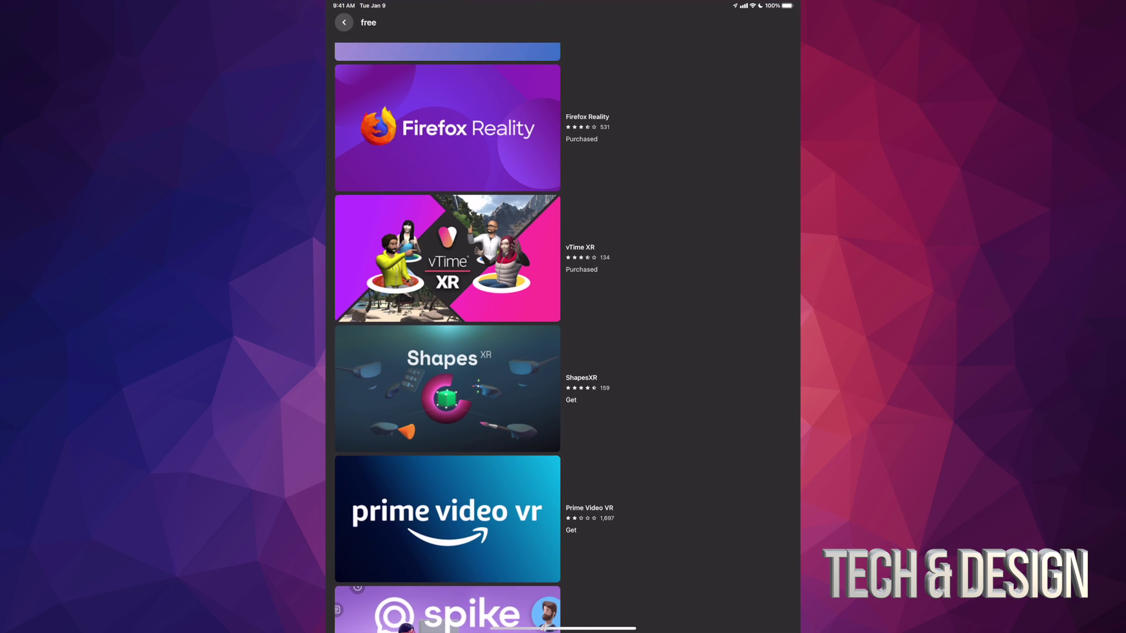
# Get ShapesXR and queue its install on the Oculus Quest 2.
pyautogui.click(565, 390)
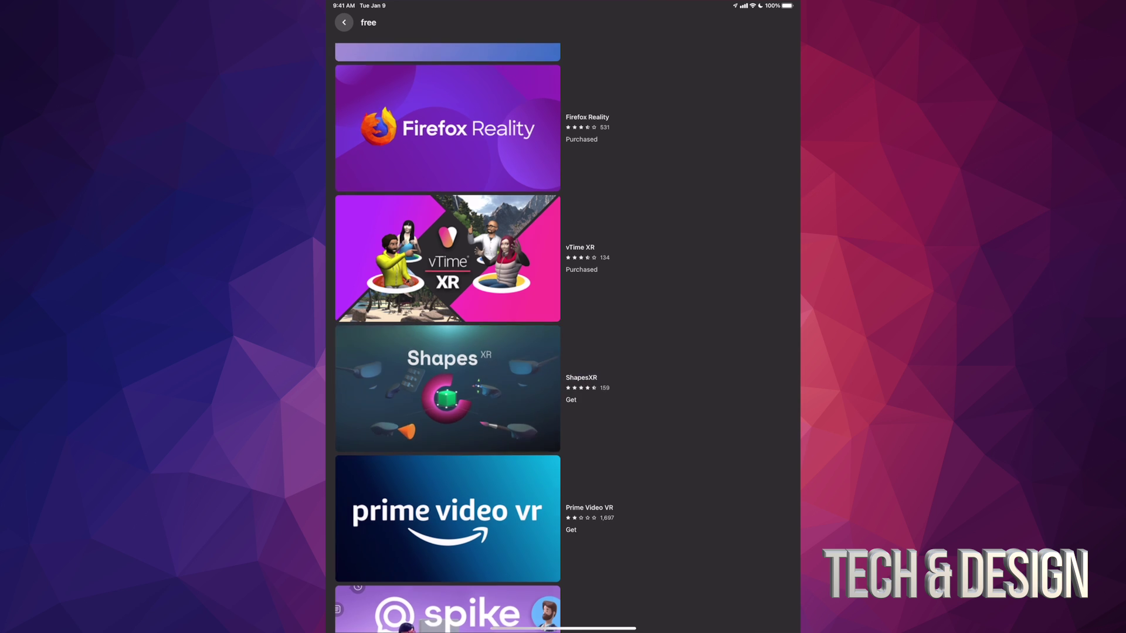
pyautogui.click(551, 606)
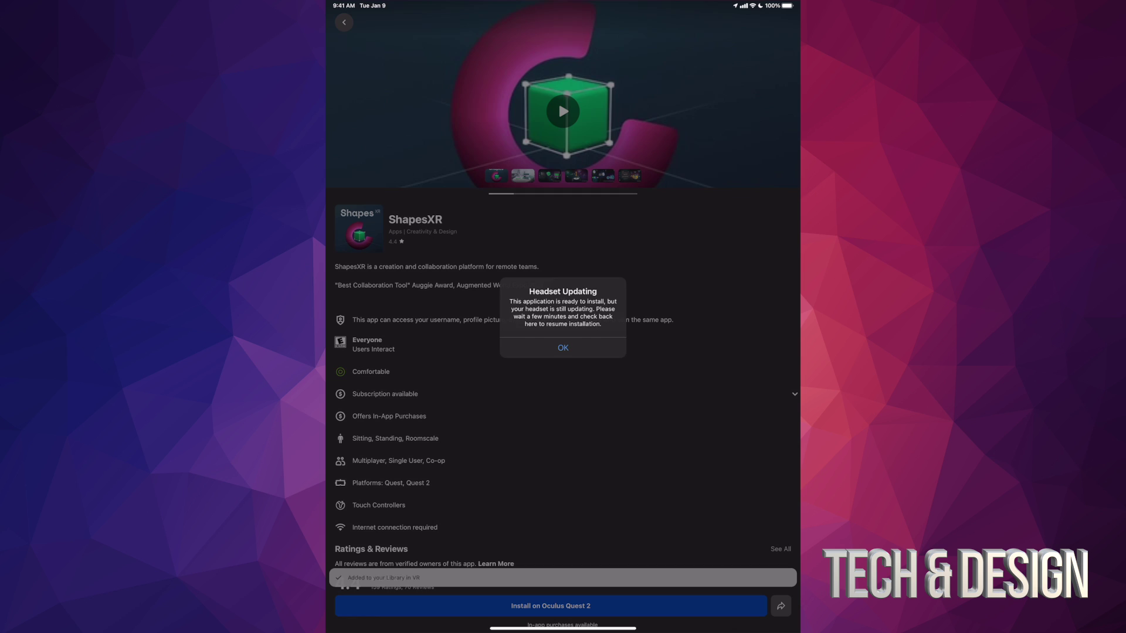
pyautogui.click(562, 347)
pyautogui.click(550, 606)
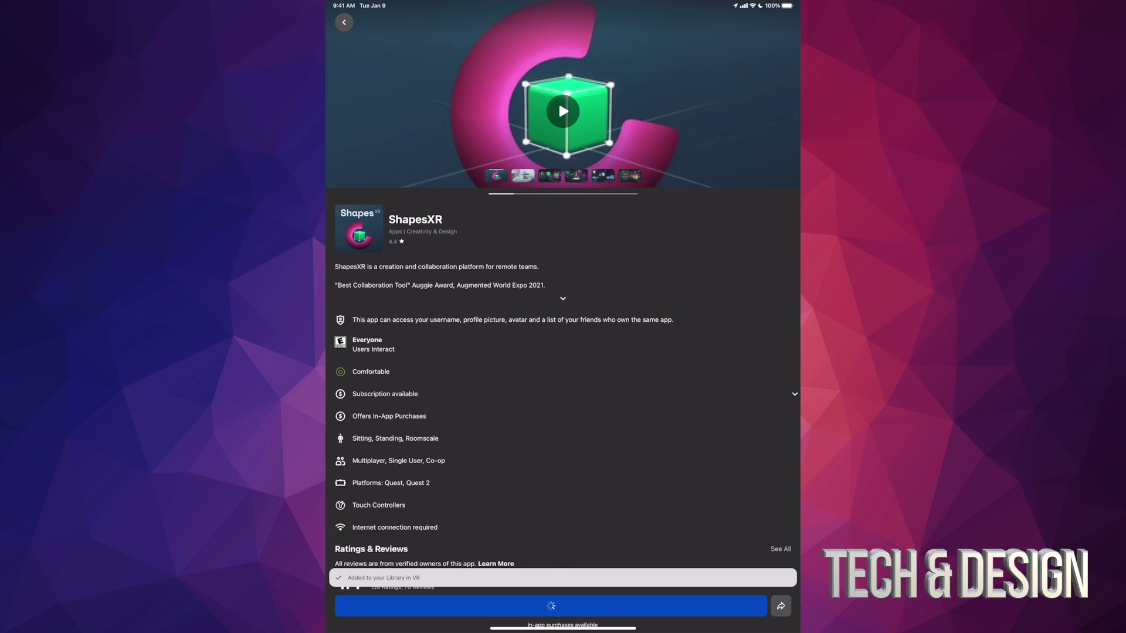
pyautogui.click(343, 22)
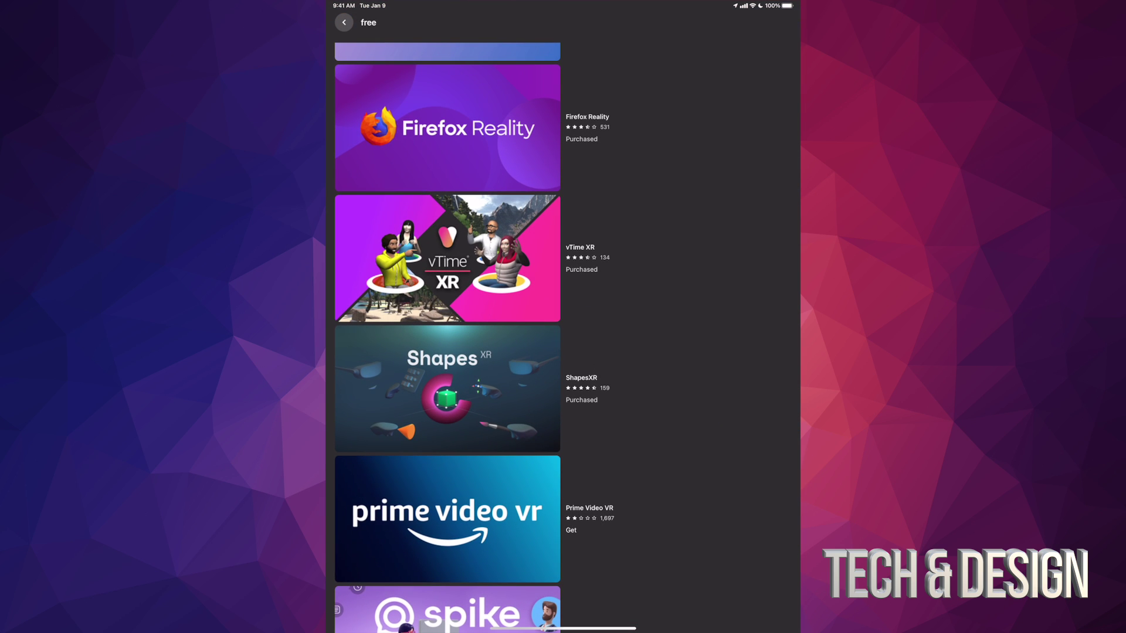
pyautogui.scroll(-3, 562, 519)
# Get Prime Video VR and queue its install on the headset.
pyautogui.click(564, 323)
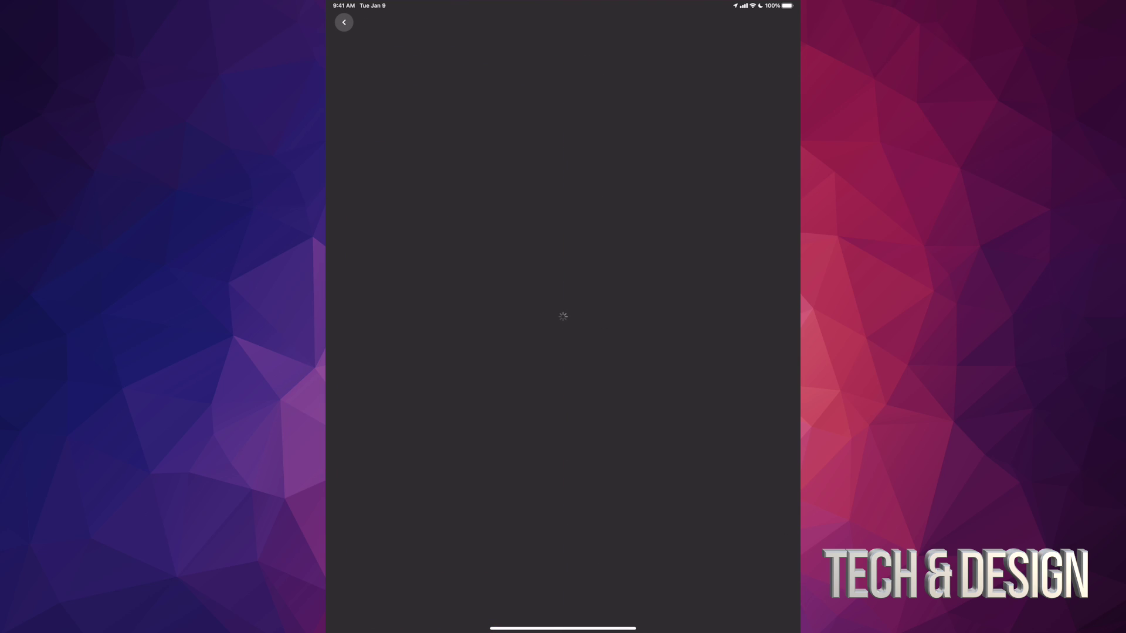
pyautogui.click(551, 617)
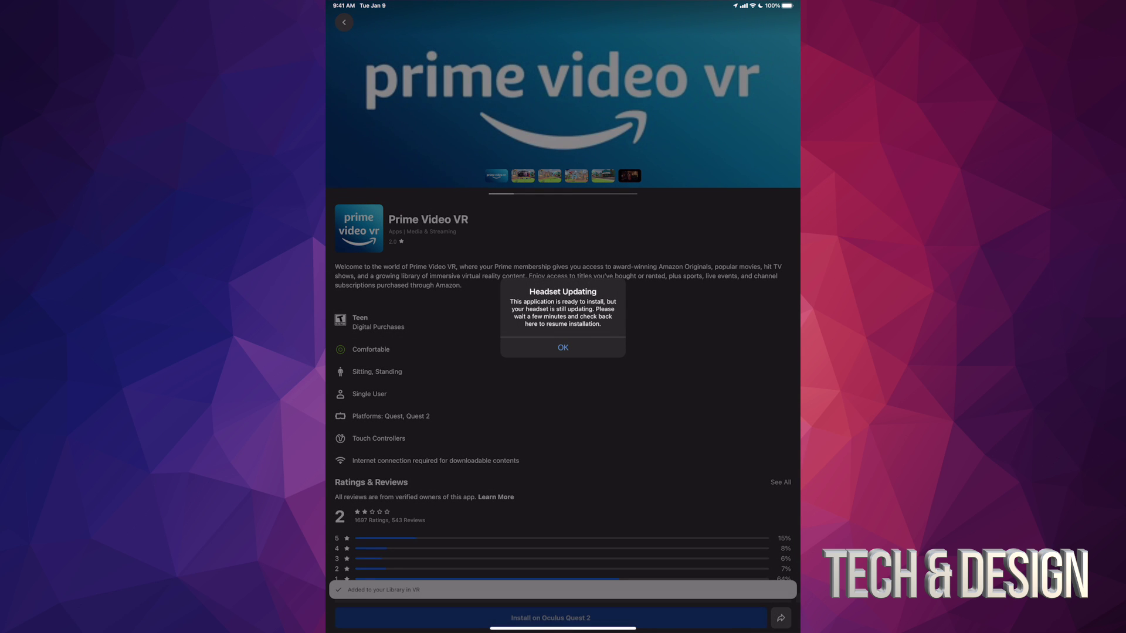
pyautogui.click(560, 343)
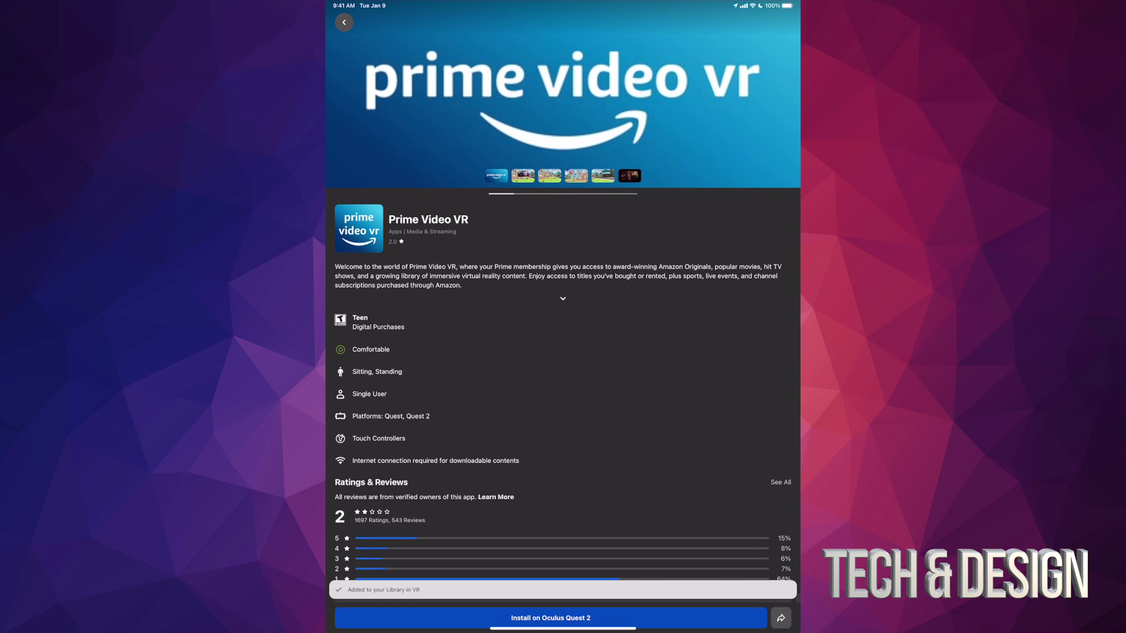
pyautogui.click(551, 617)
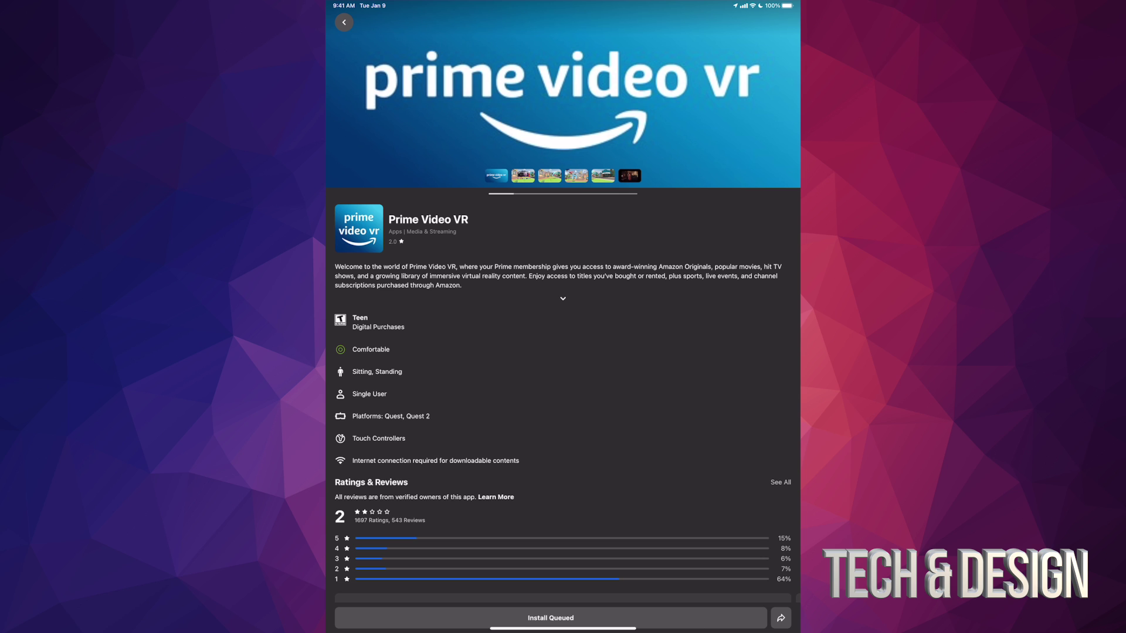
pyautogui.click(344, 23)
pyautogui.scroll(-5, 564, 352)
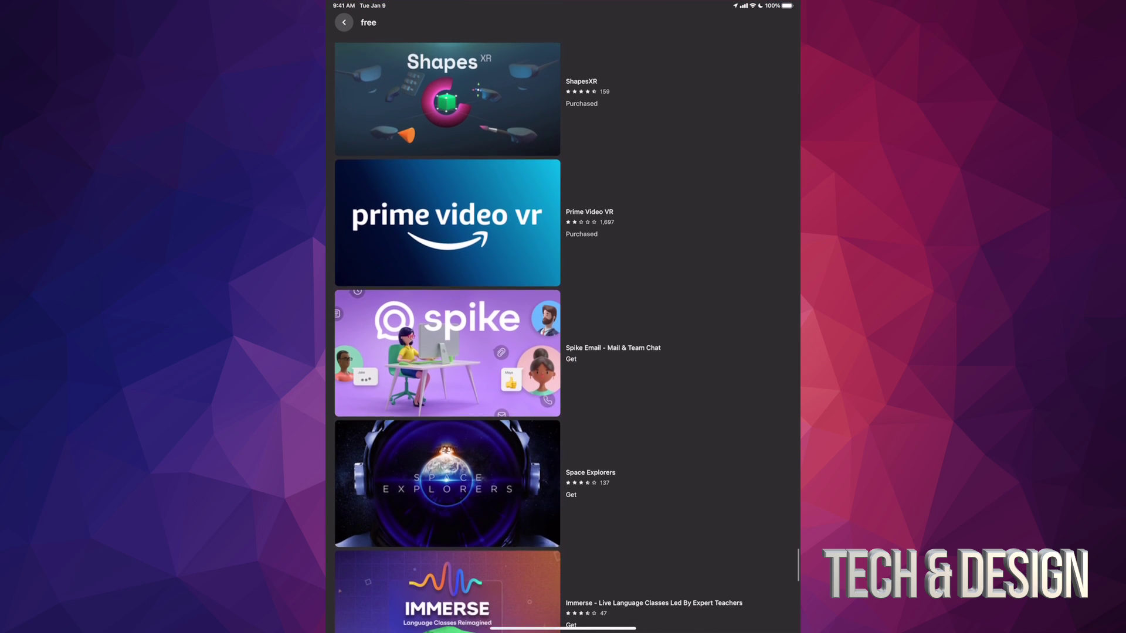
# Get Spike Email and Space Explorers for free.
pyautogui.click(562, 254)
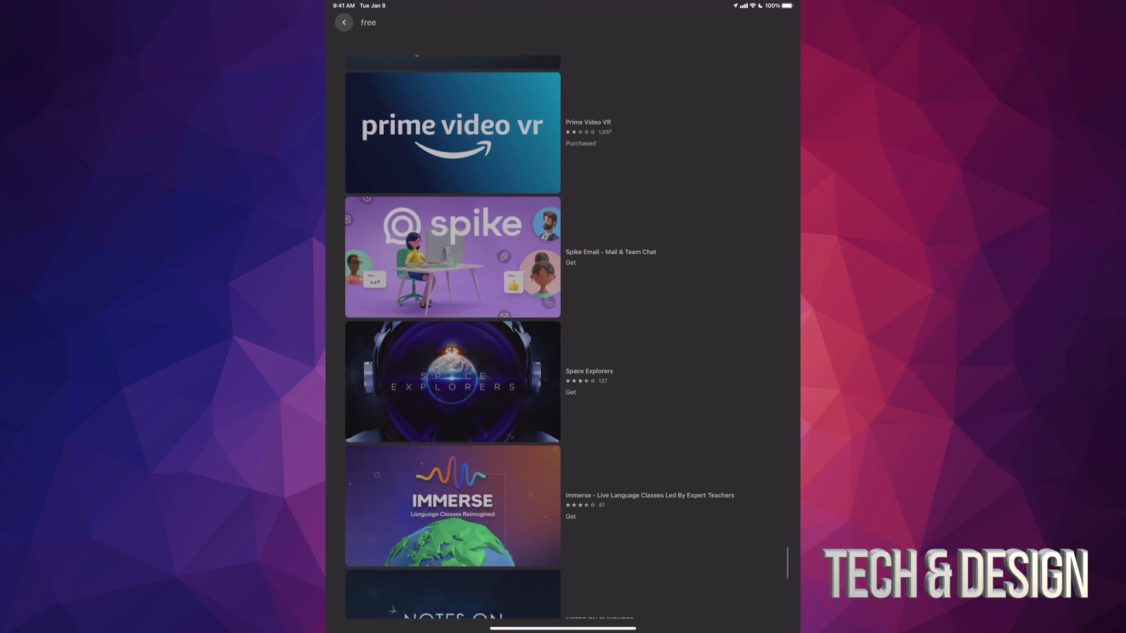
pyautogui.click(551, 617)
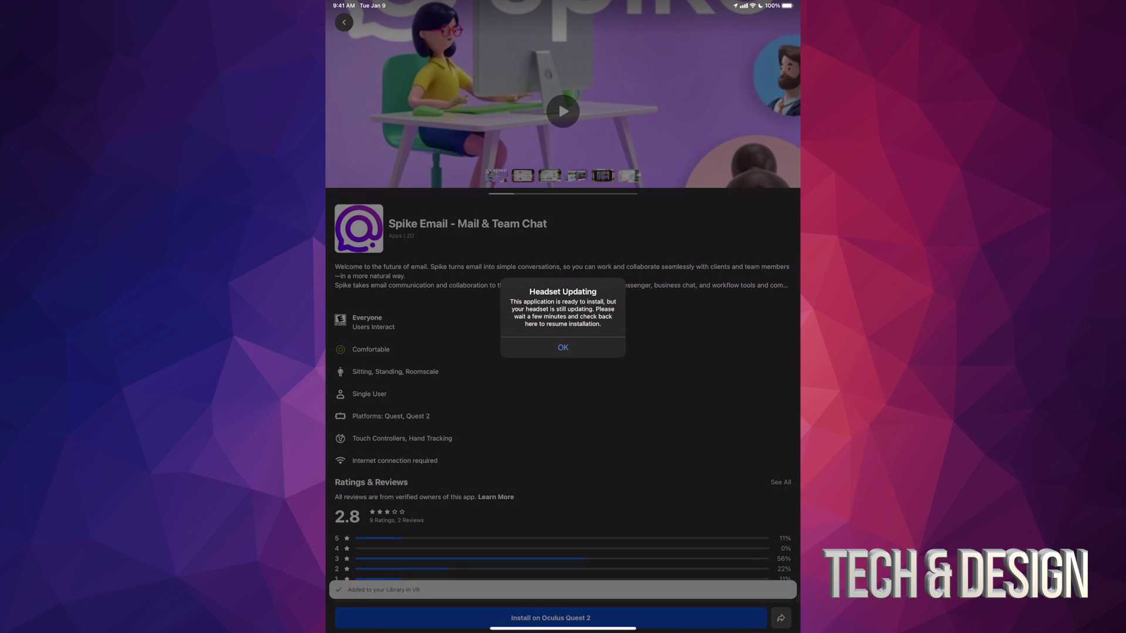
pyautogui.click(563, 357)
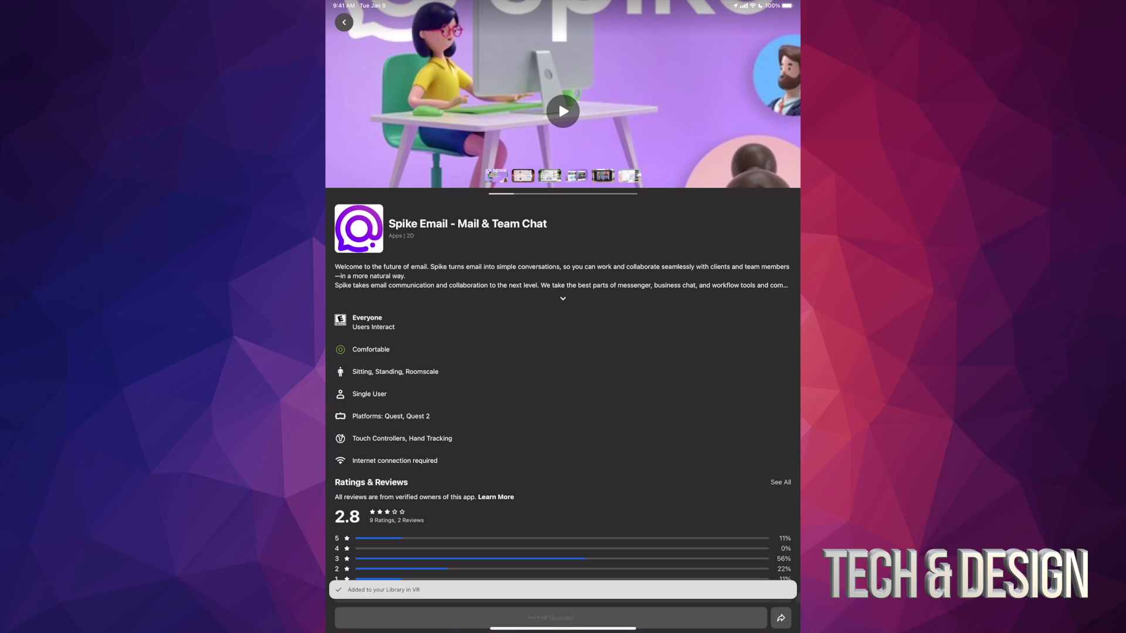
pyautogui.scroll(-2, 447, 351)
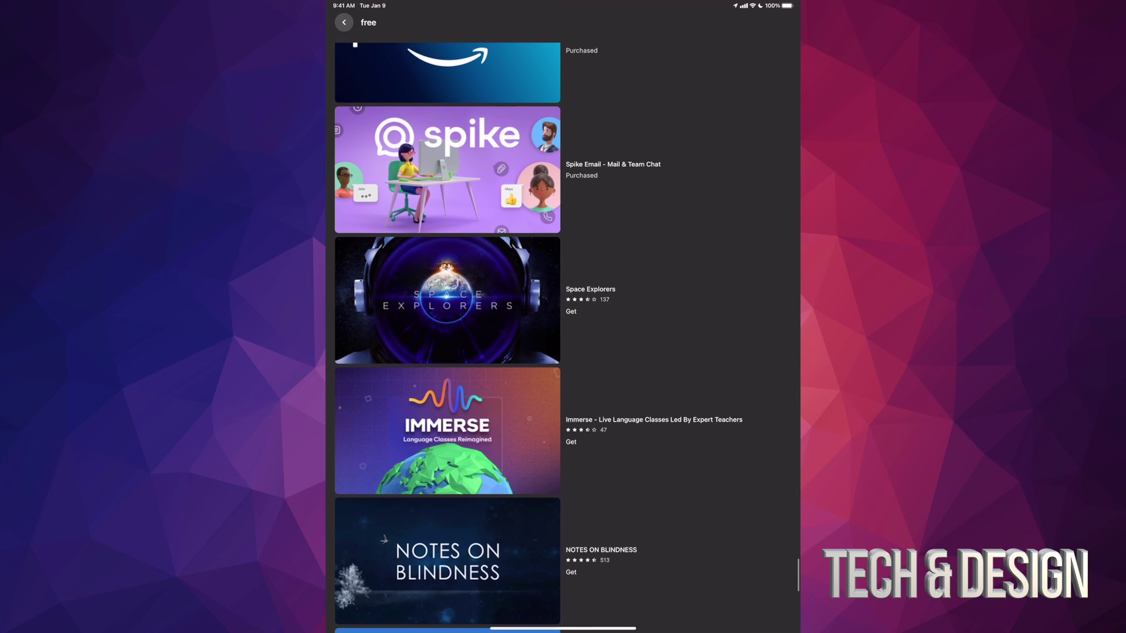
pyautogui.click(562, 299)
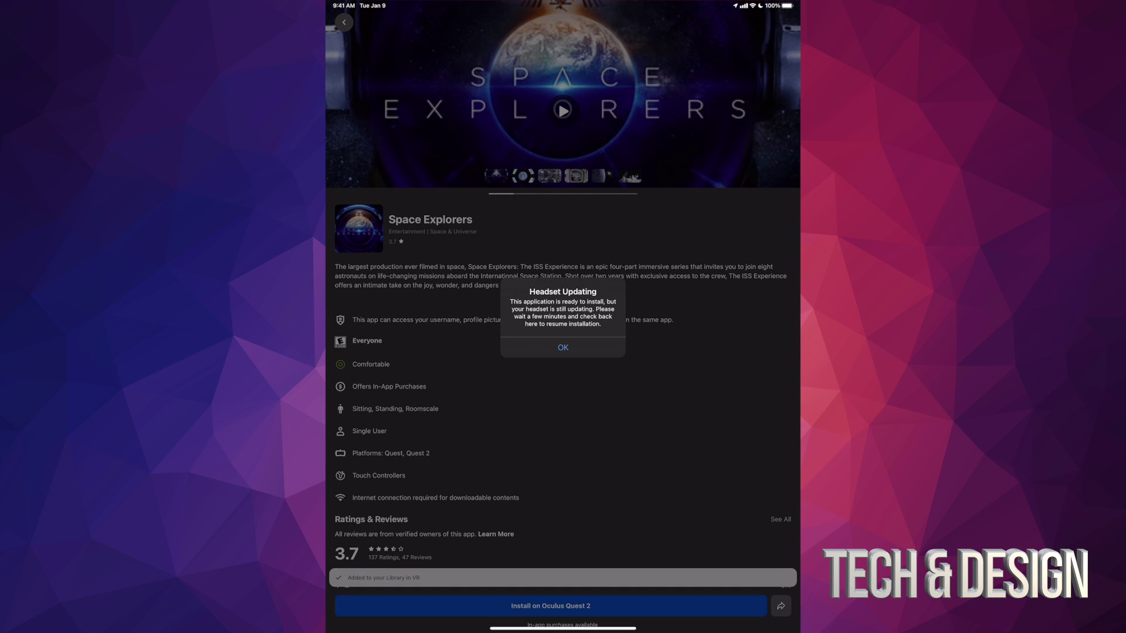
pyautogui.click(563, 345)
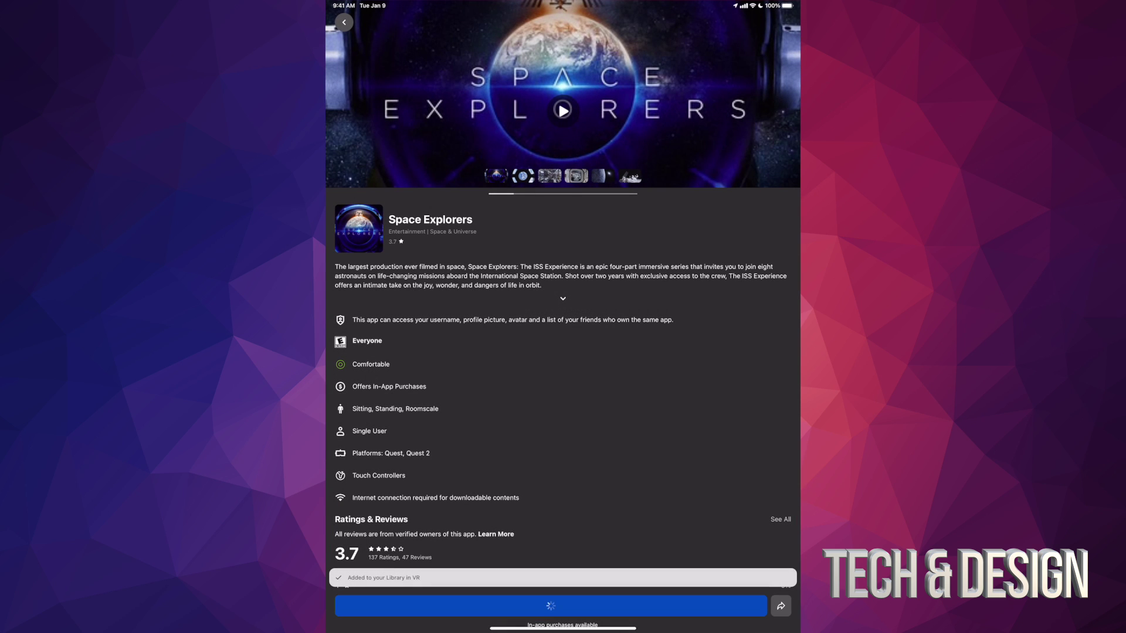
pyautogui.click(343, 22)
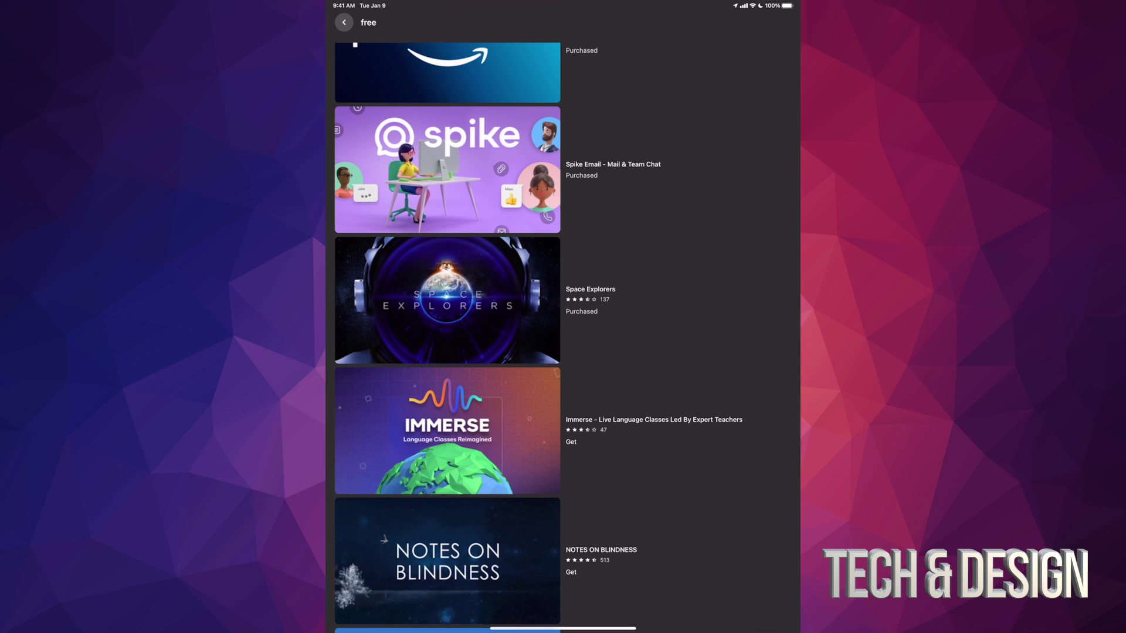
# Open the Immerse and NOTES ON BLINDNESS pages, returning to the results each time.
pyautogui.click(563, 432)
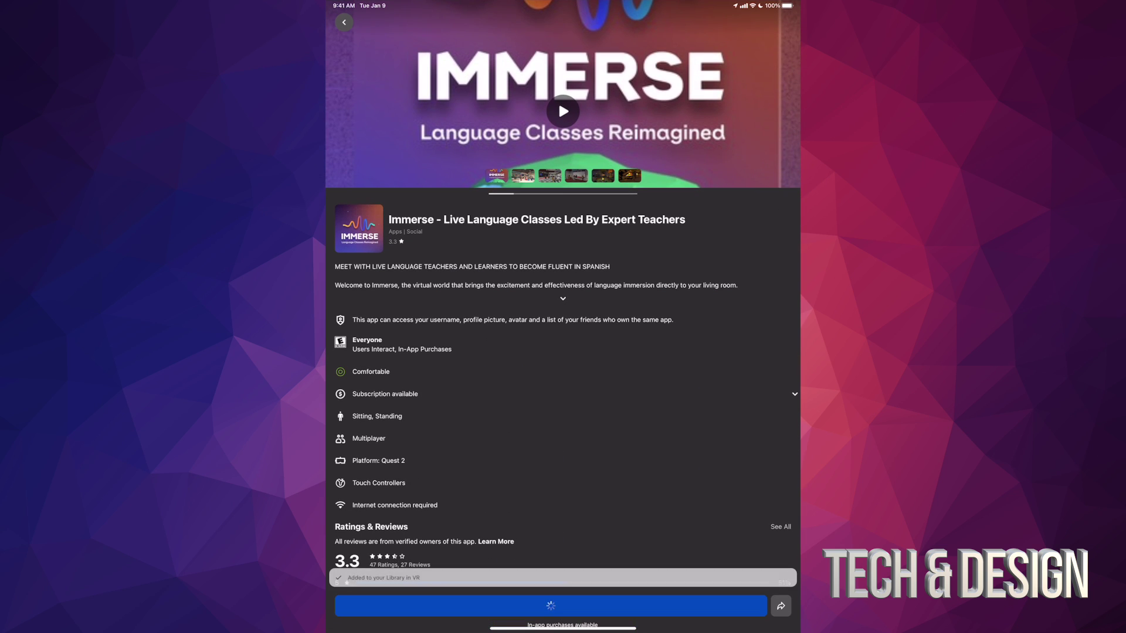
pyautogui.click(343, 22)
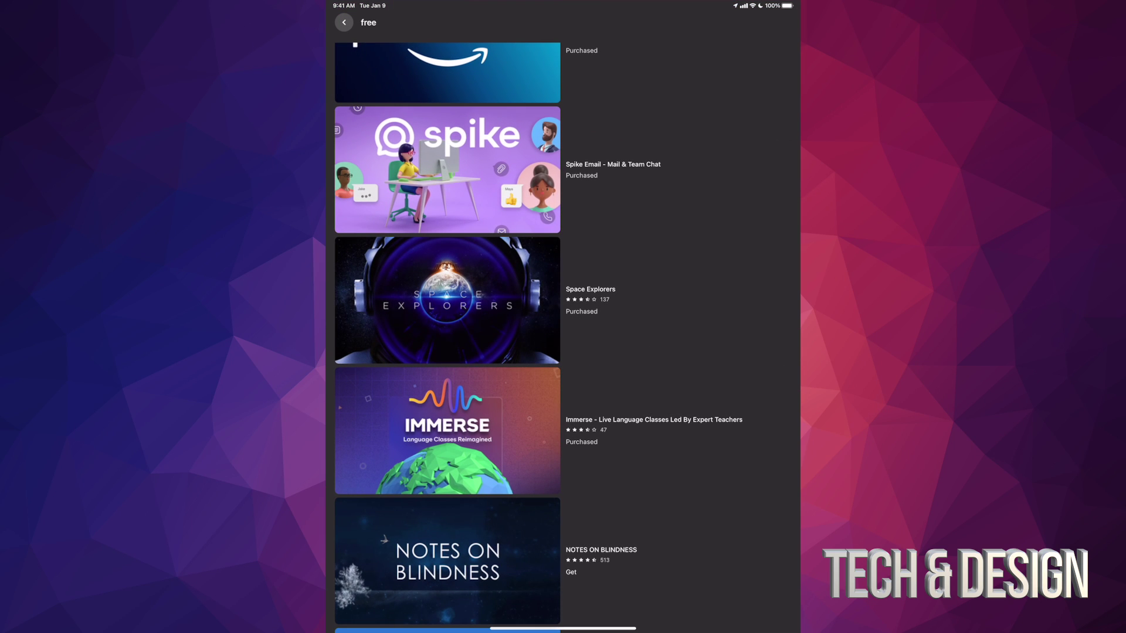
pyautogui.scroll(-5, 568, 334)
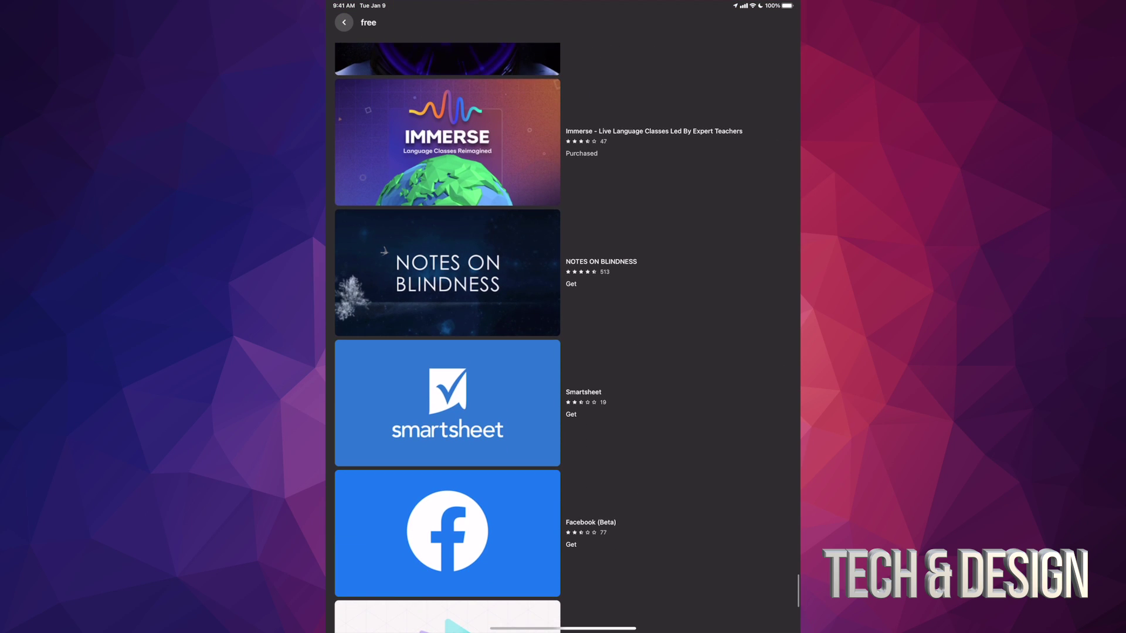
pyautogui.click(567, 272)
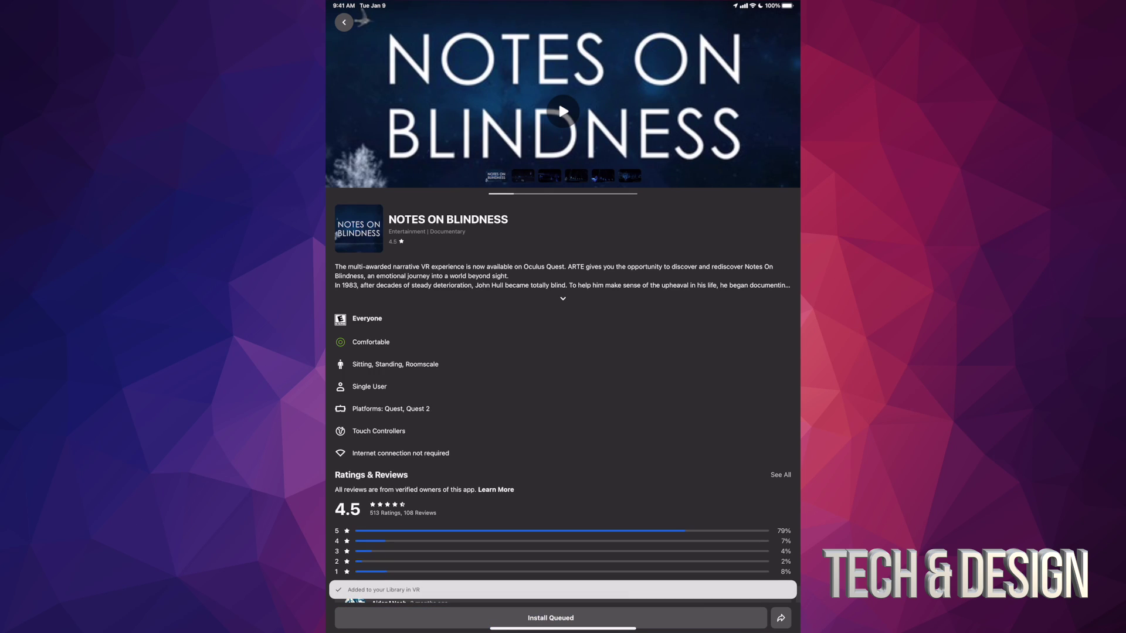
pyautogui.click(344, 23)
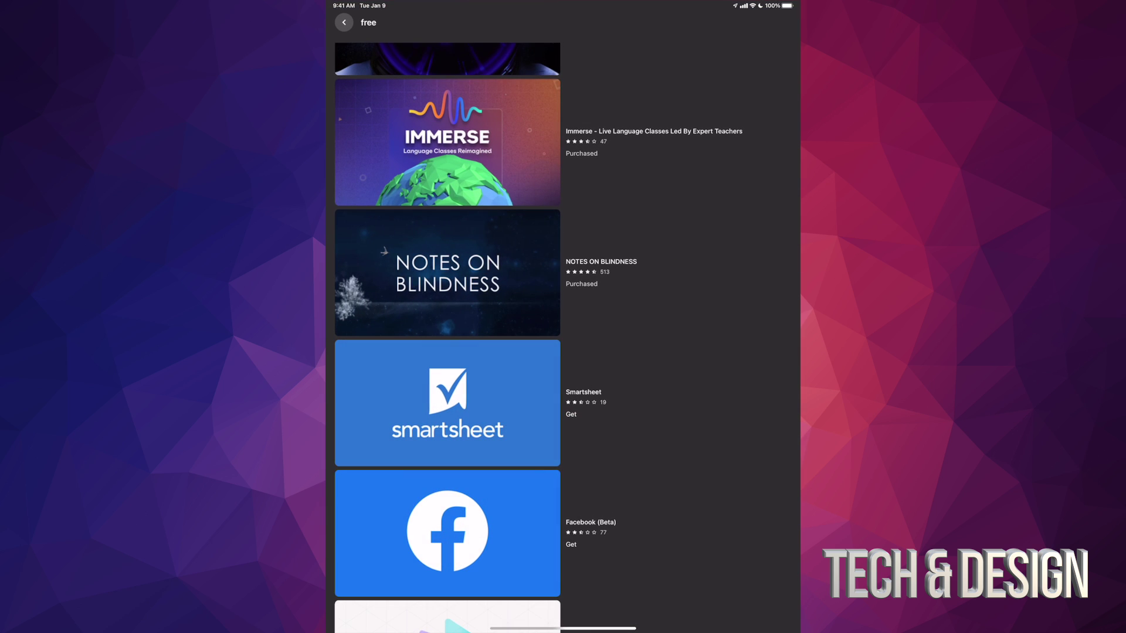
pyautogui.scroll(-3, 567, 352)
# Get Smartsheet and queue its install on the Oculus Quest 2.
pyautogui.click(568, 238)
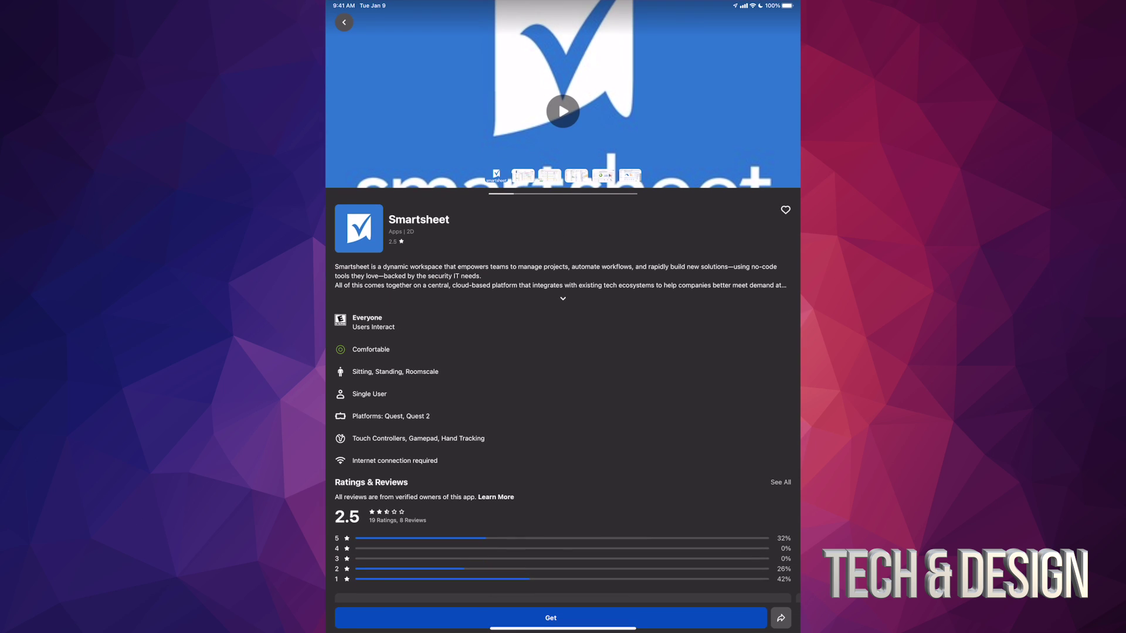
pyautogui.click(550, 618)
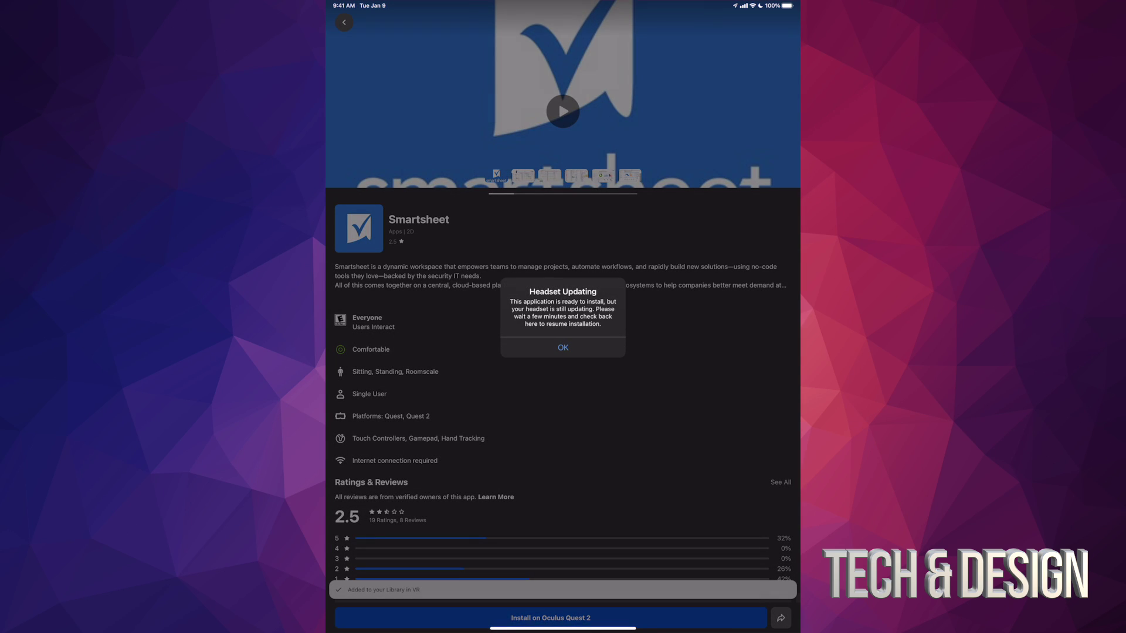
pyautogui.click(562, 347)
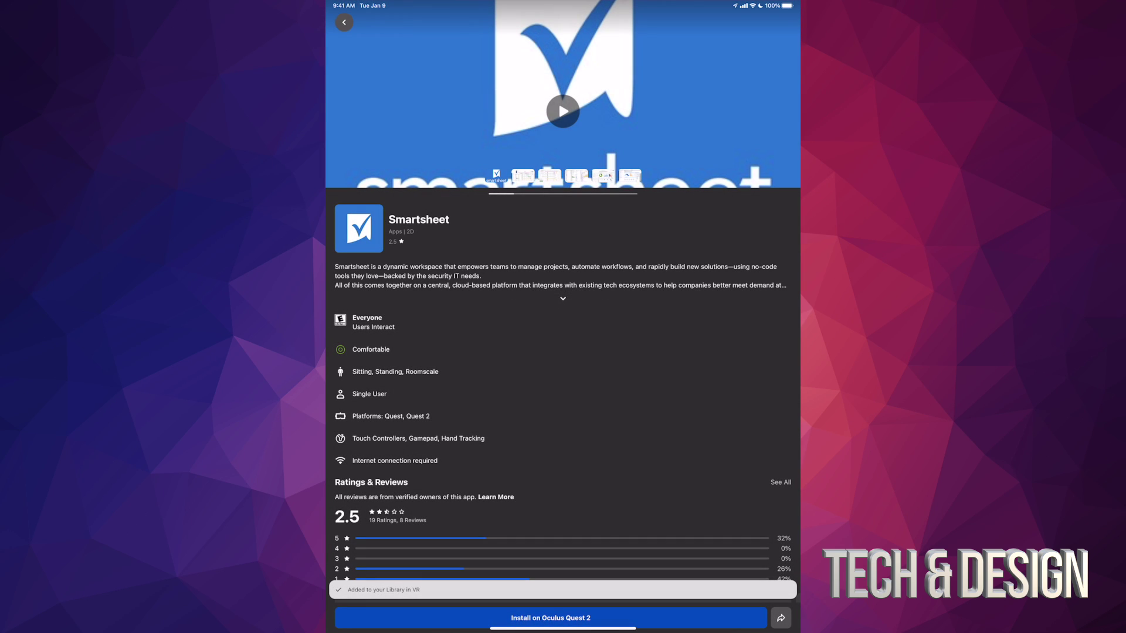
pyautogui.click(551, 617)
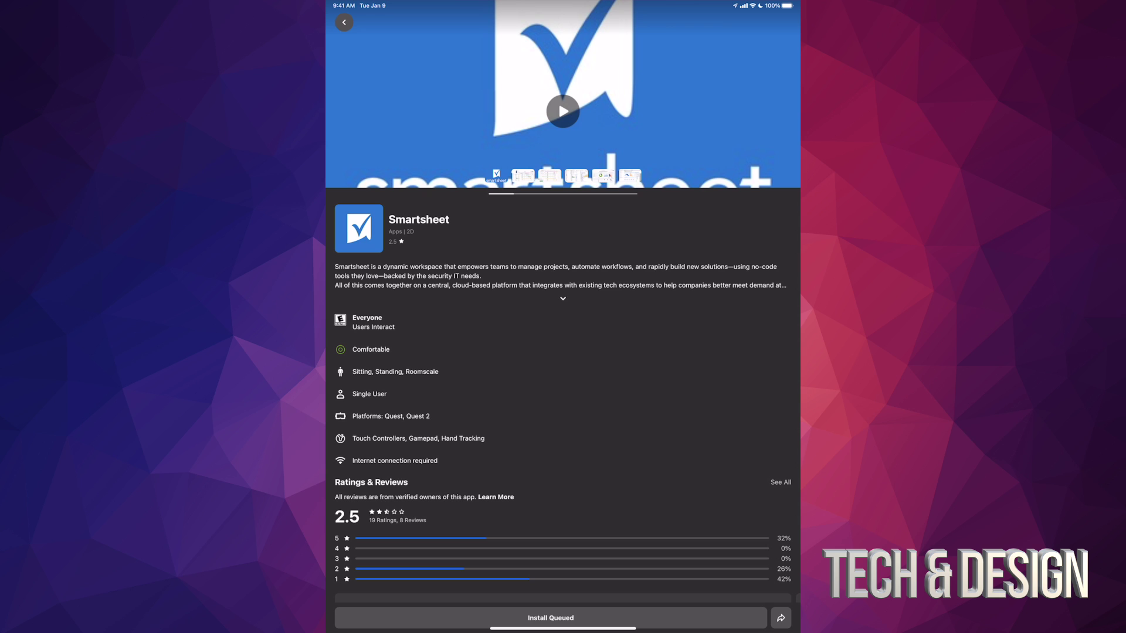
pyautogui.click(344, 23)
pyautogui.scroll(-2, 563, 352)
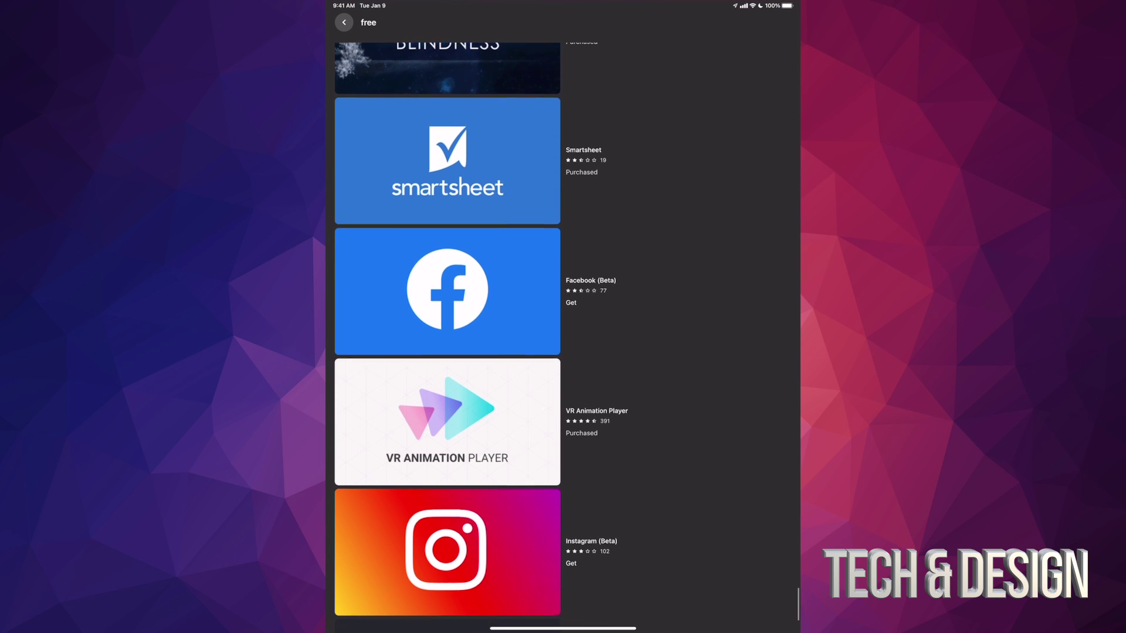
# Get Facebook (Beta) and queue its install on the Oculus Quest 2.
pyautogui.click(565, 264)
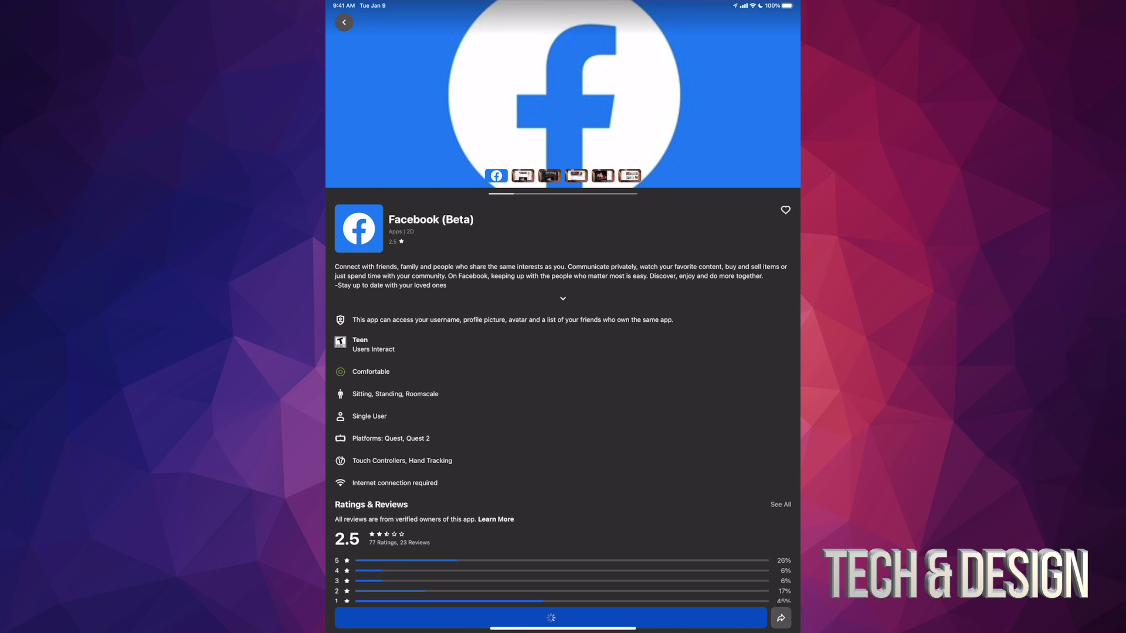
pyautogui.click(551, 617)
pyautogui.click(563, 349)
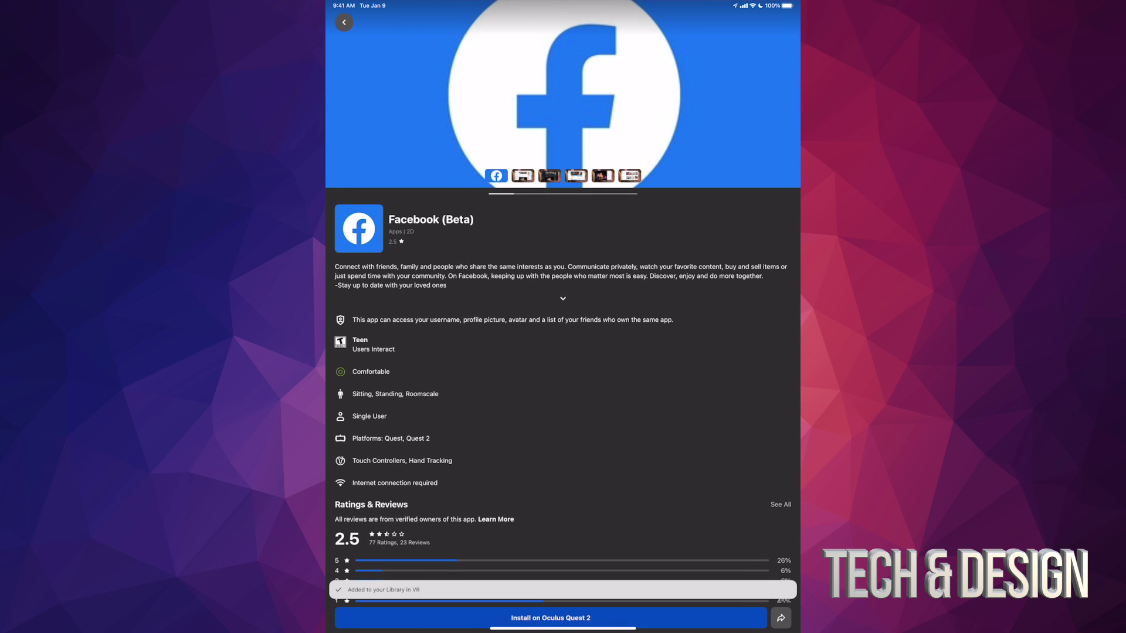
pyautogui.click(551, 617)
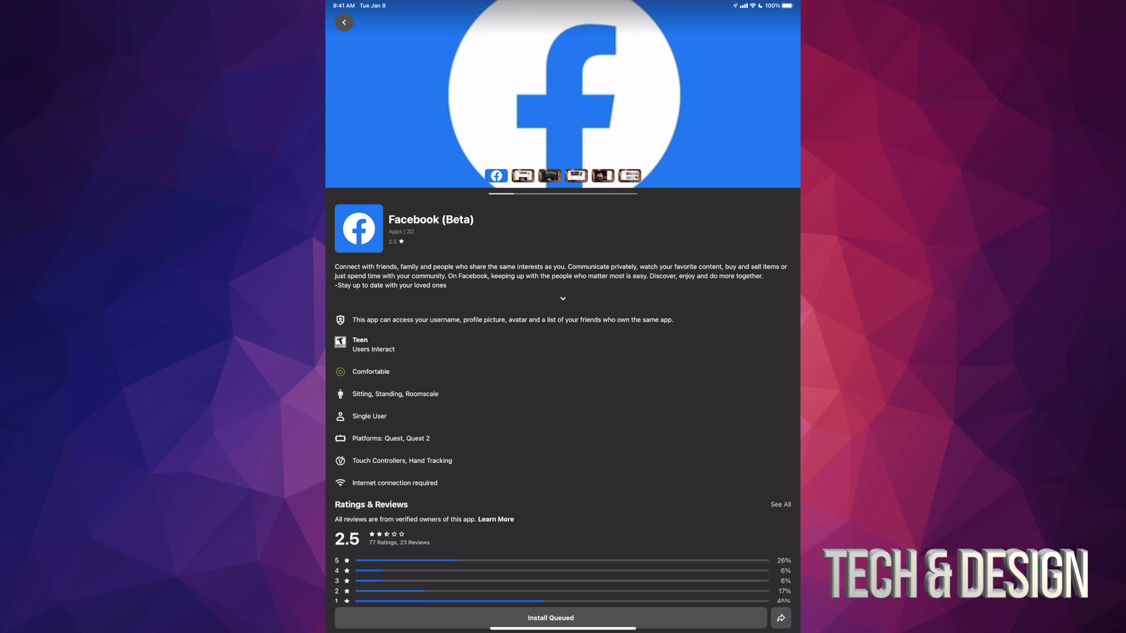
pyautogui.click(344, 22)
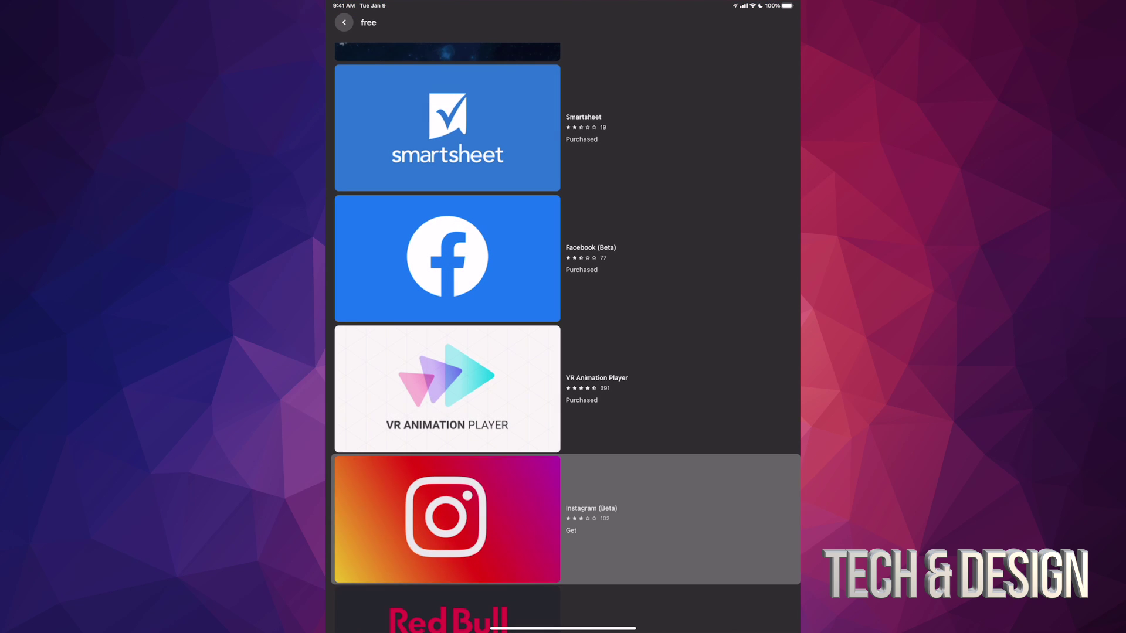
pyautogui.scroll(1, 562, 352)
# Start getting VR Animation Player onto the headset.
pyautogui.click(563, 304)
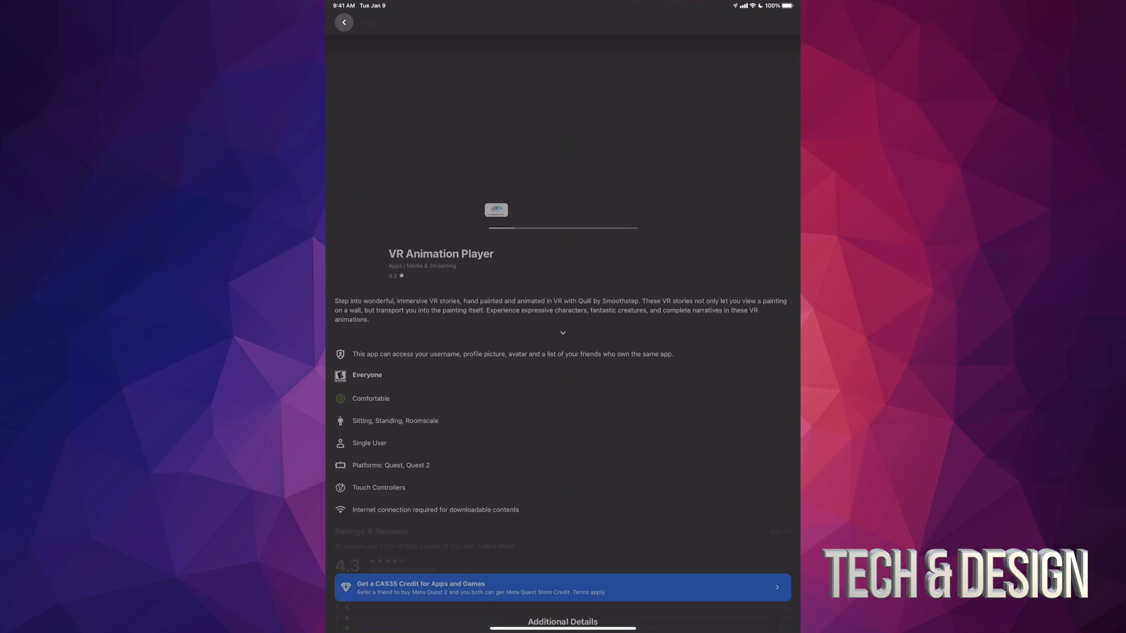
pyautogui.click(550, 617)
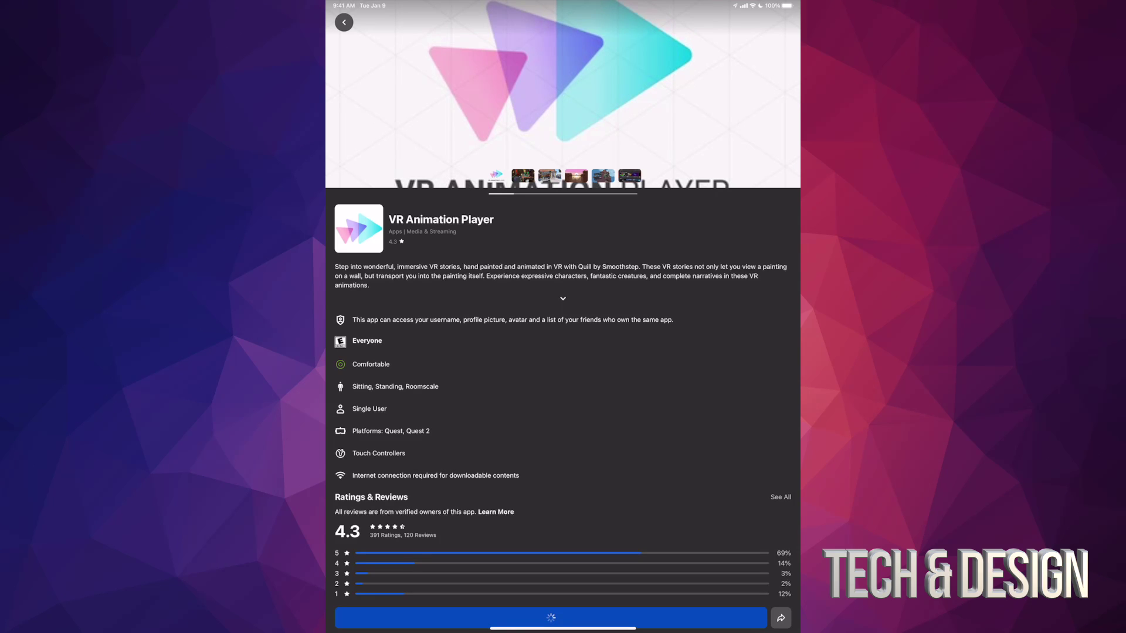
pyautogui.click(344, 22)
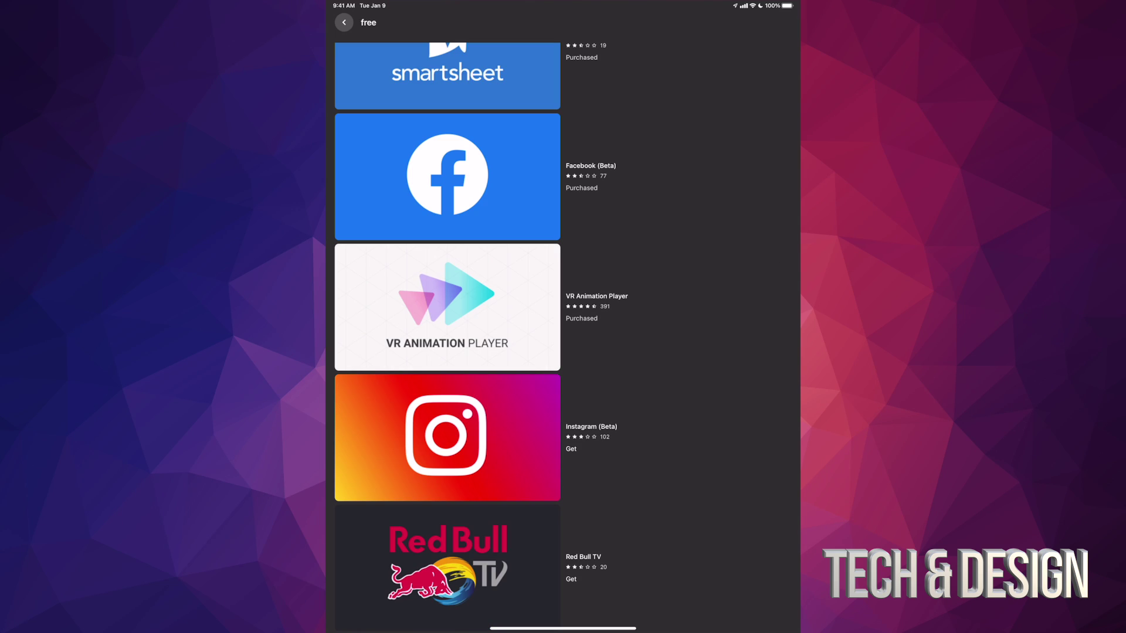
pyautogui.scroll(-1, 563, 334)
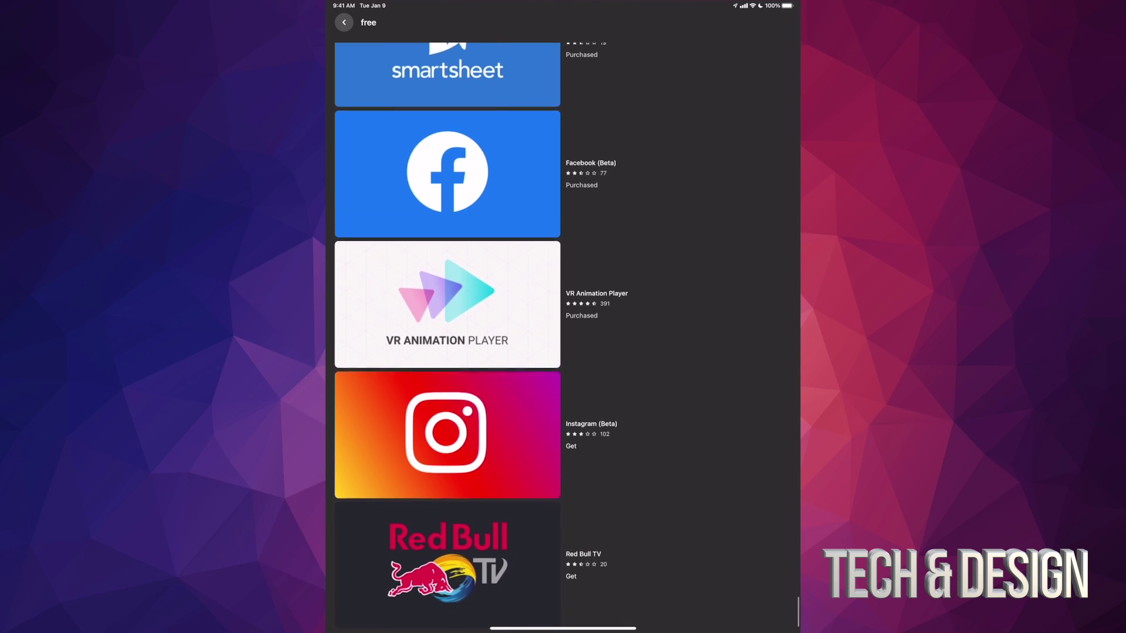
# Get Instagram (Beta) and queue its install on the headset.
pyautogui.click(562, 437)
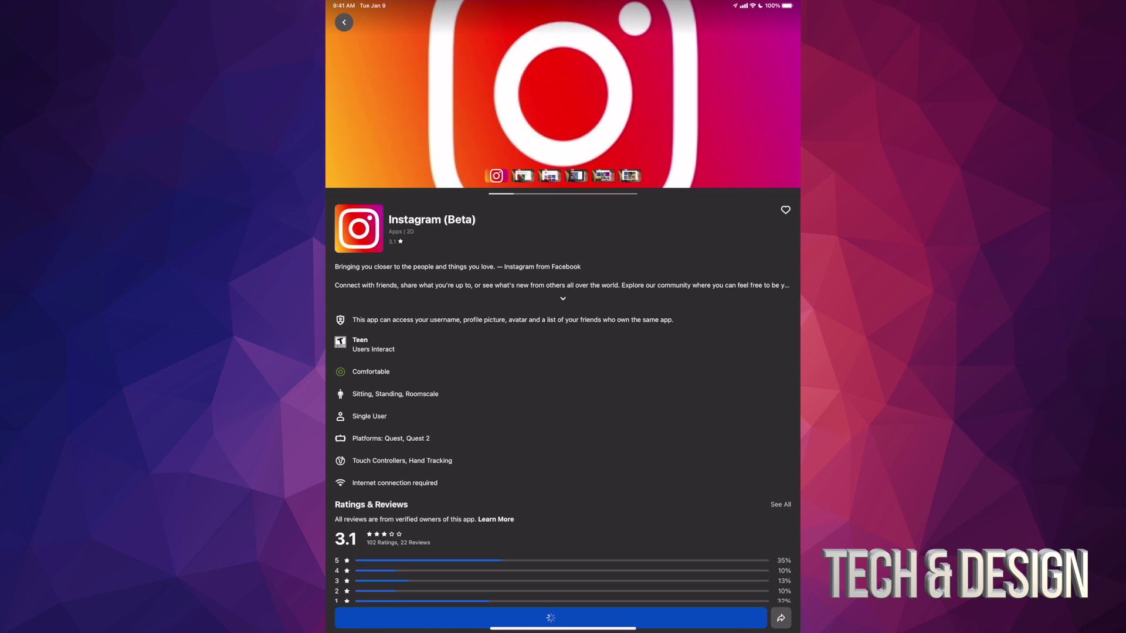
pyautogui.click(551, 617)
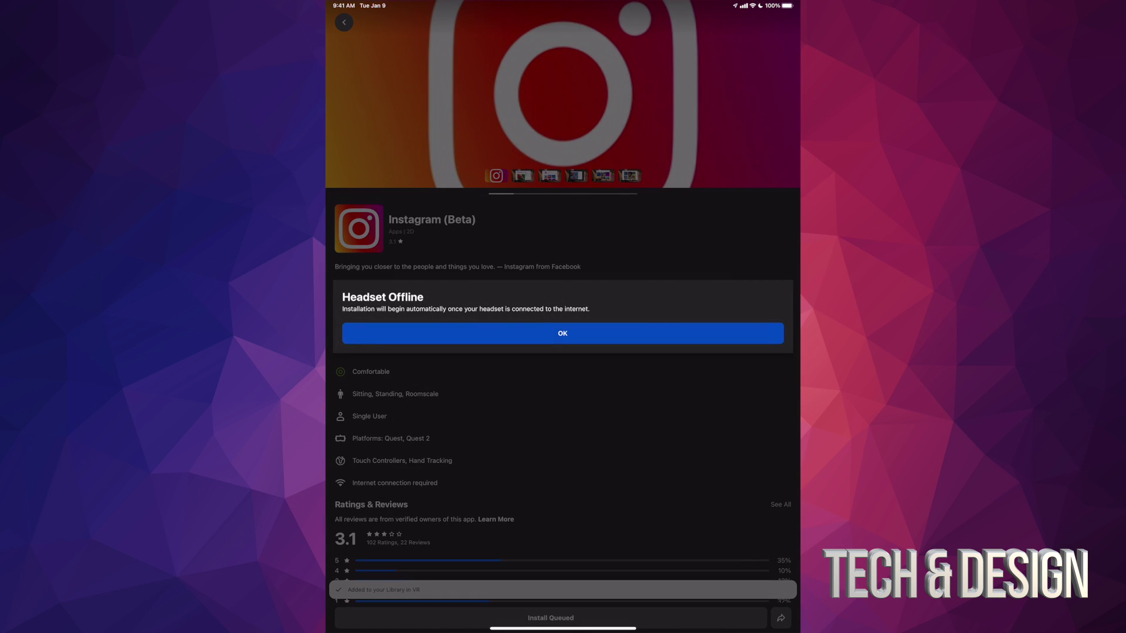
pyautogui.click(563, 333)
pyautogui.click(344, 21)
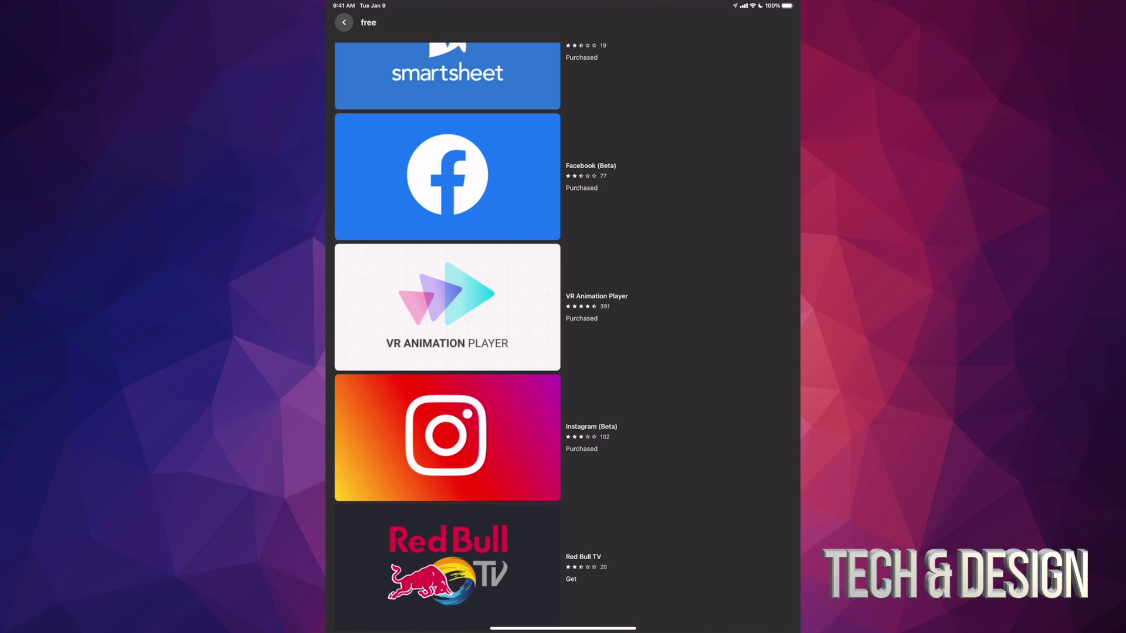
# Open Red Bull TV's page and dismiss the headset updating notice.
pyautogui.click(452, 554)
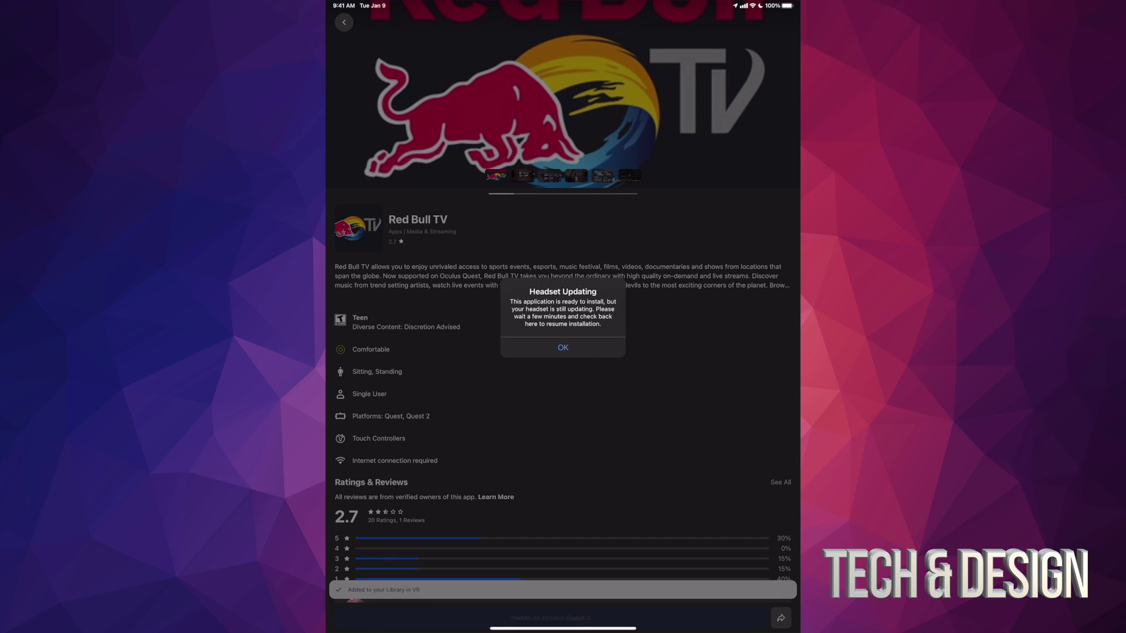
pyautogui.click(562, 336)
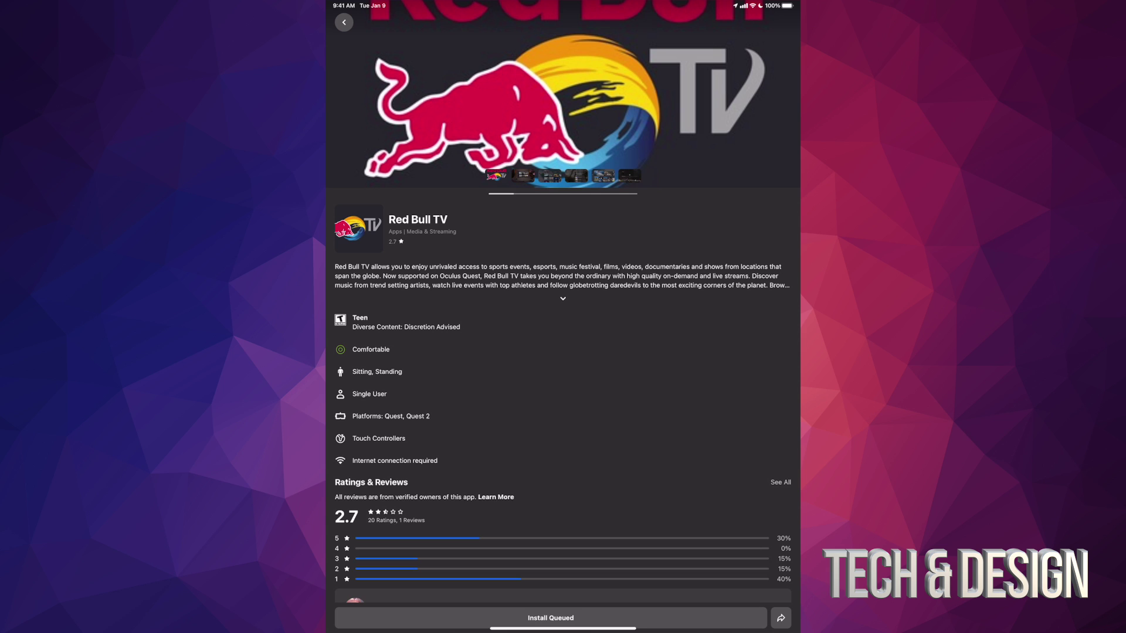
pyautogui.click(342, 22)
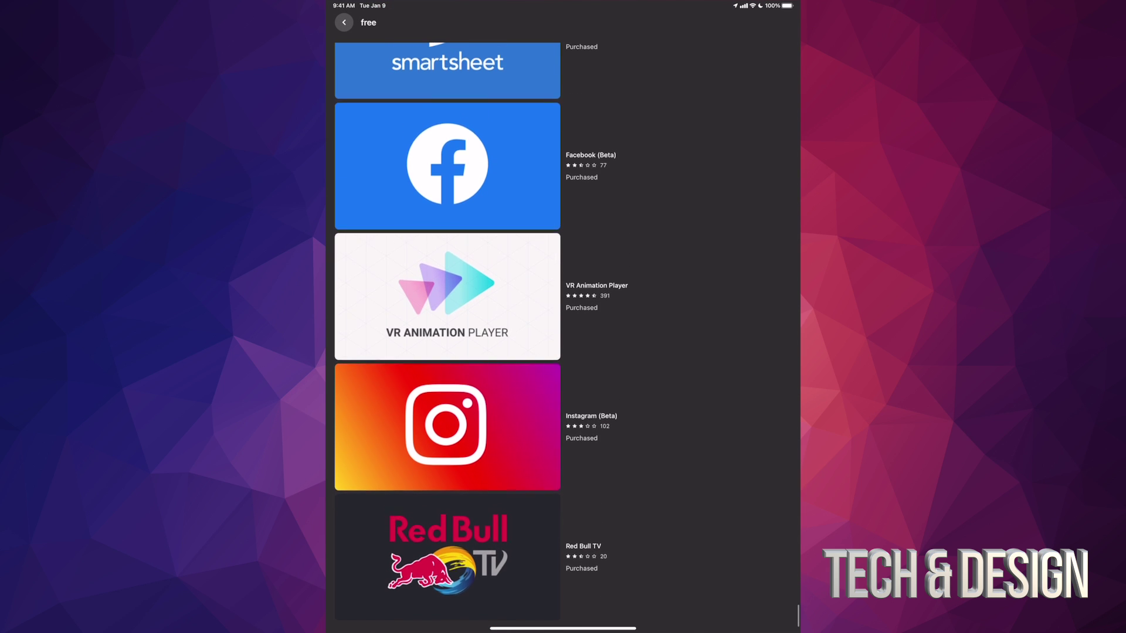
pyautogui.scroll(10, 448, 335)
pyautogui.scroll(10, 449, 334)
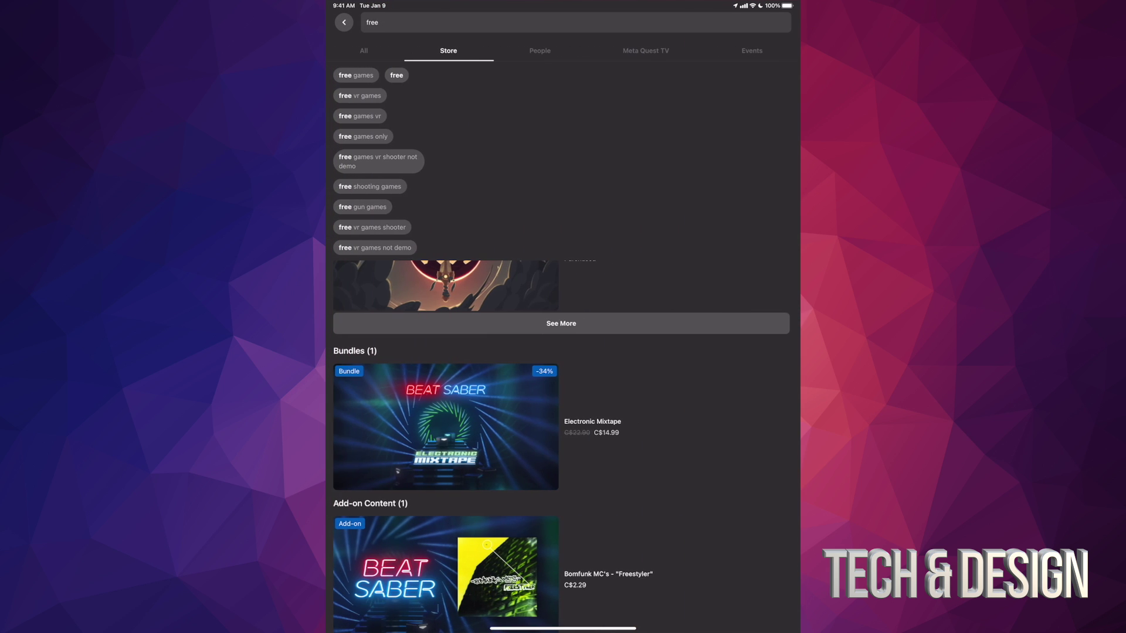
# Close the search and browse the Store's Apps and Entertainment sections, ending on Apps.
pyautogui.click(344, 22)
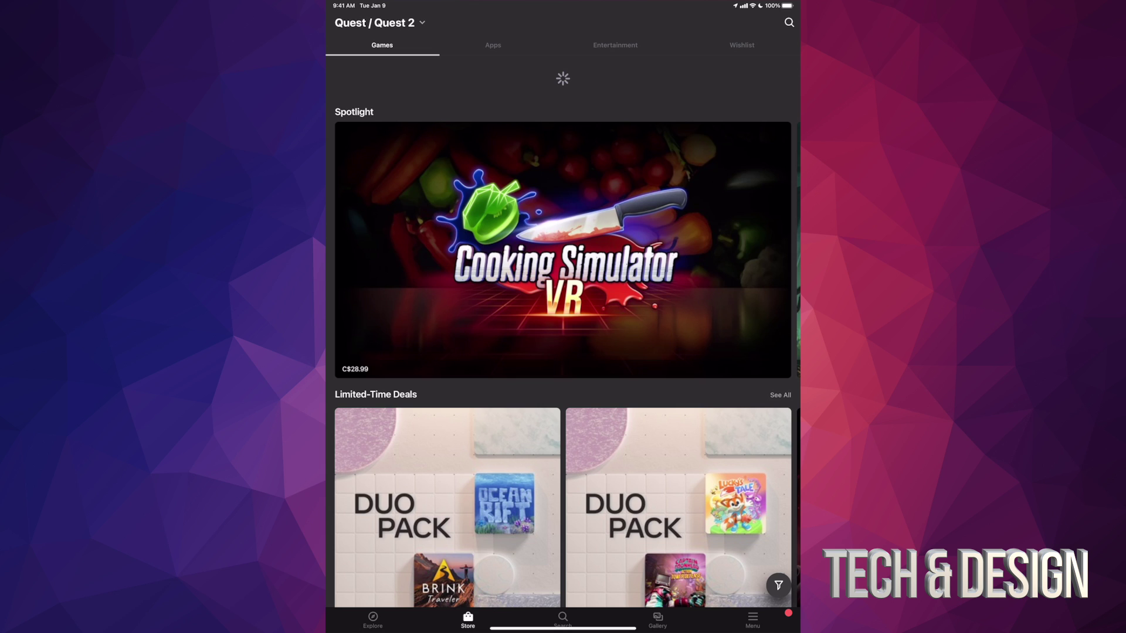
pyautogui.click(493, 45)
pyautogui.click(615, 45)
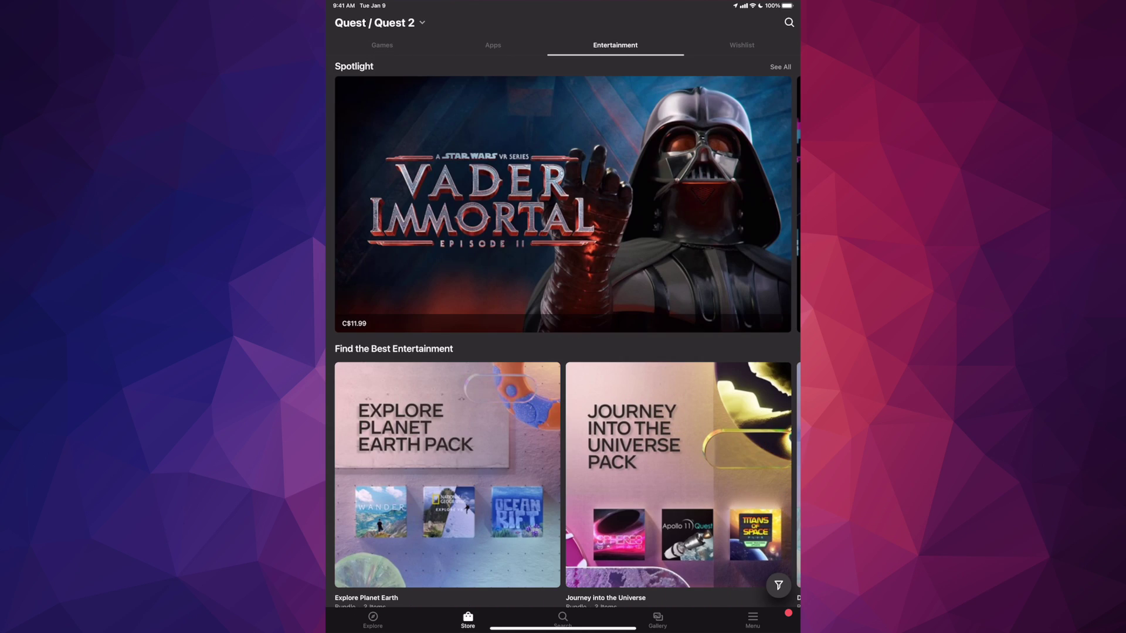
pyautogui.click(493, 45)
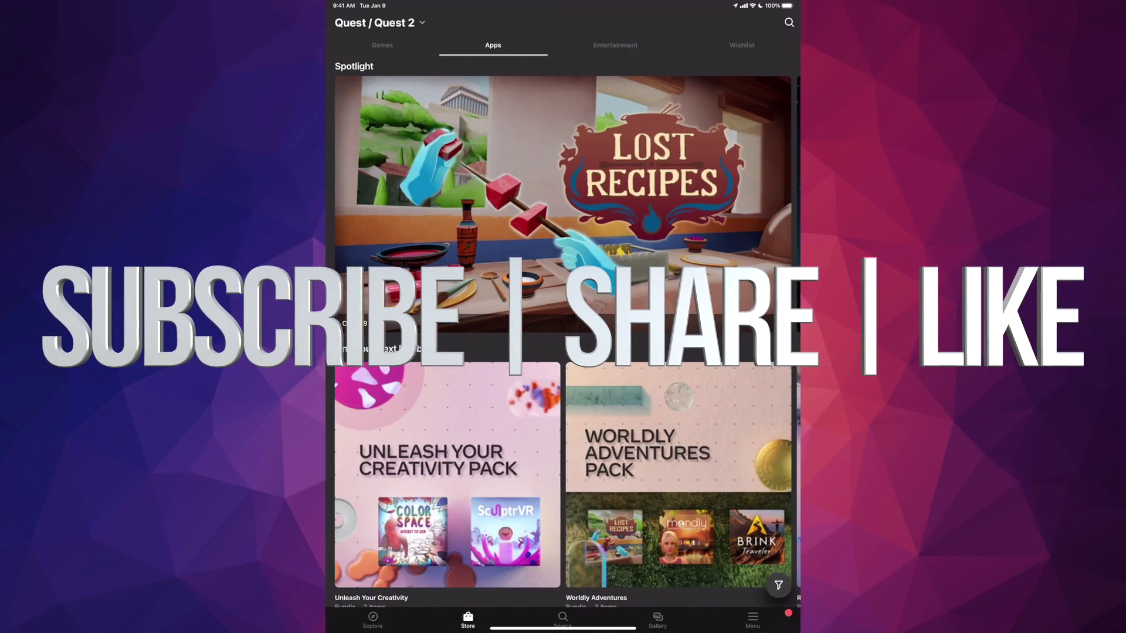